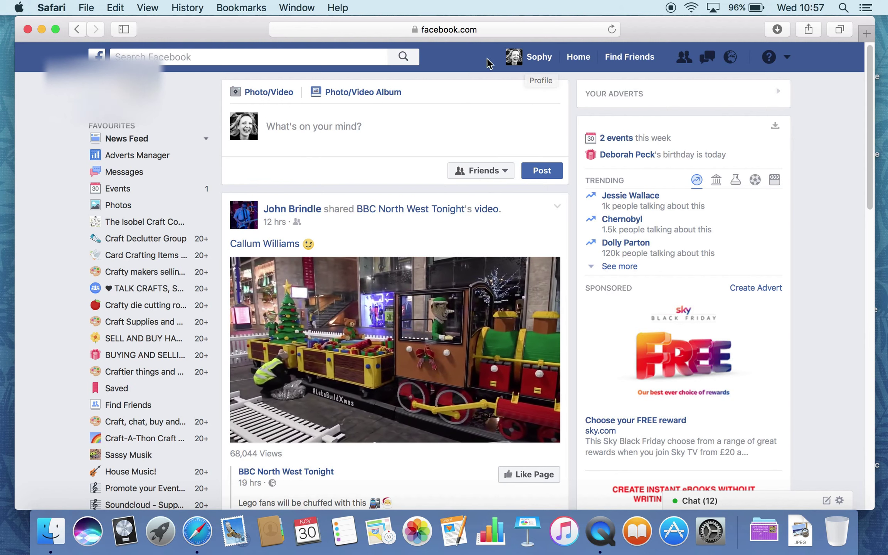
left_click(788, 58)
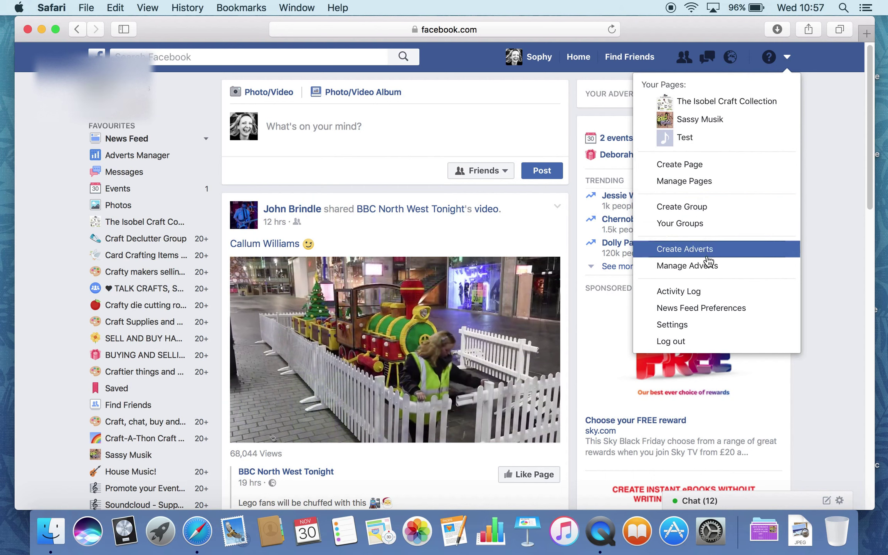
left_click(708, 252)
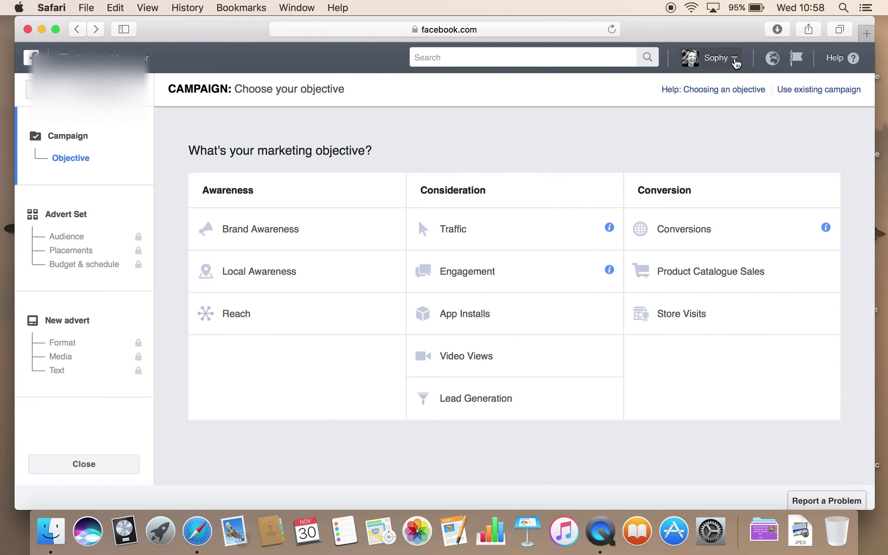
left_click(732, 59)
left_click(582, 93)
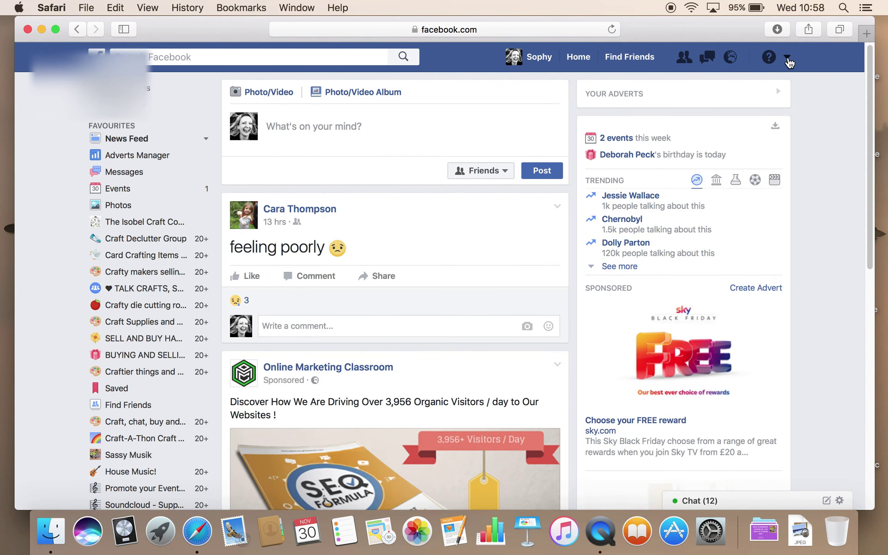
Step: Start a new event named Local Gig on the Sassy Musik page and discard it
left_click(787, 57)
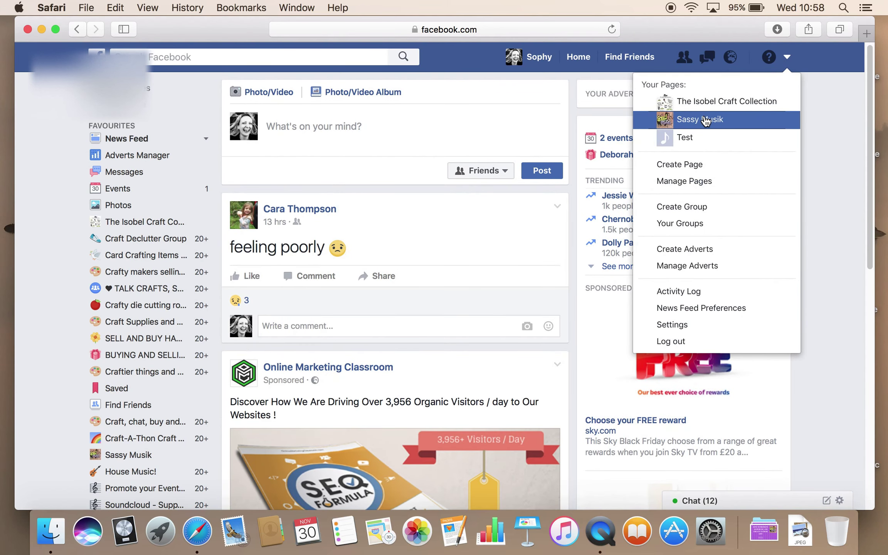
left_click(705, 121)
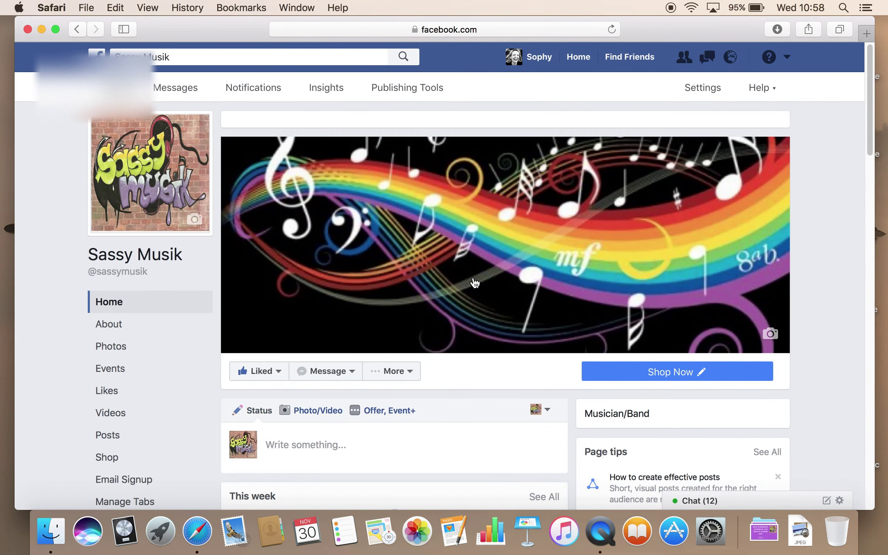
scroll(473, 277, "down", 5)
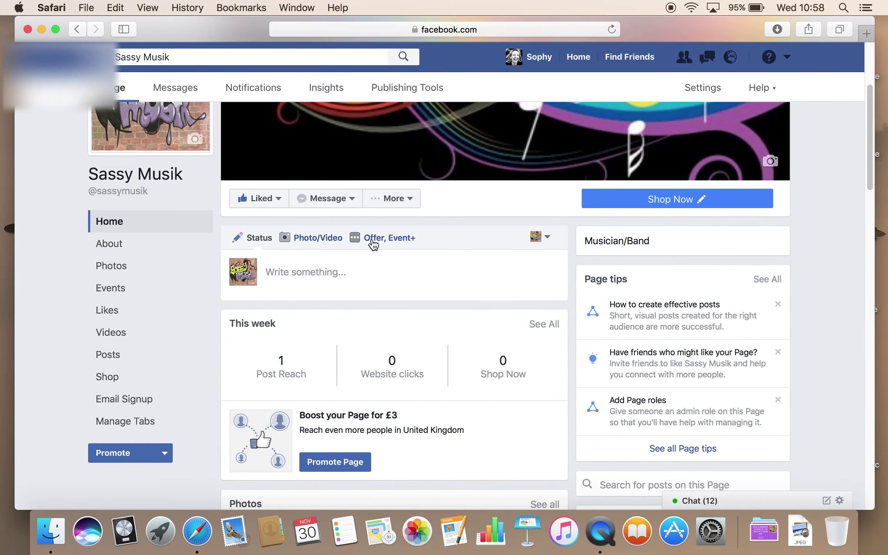
left_click(373, 241)
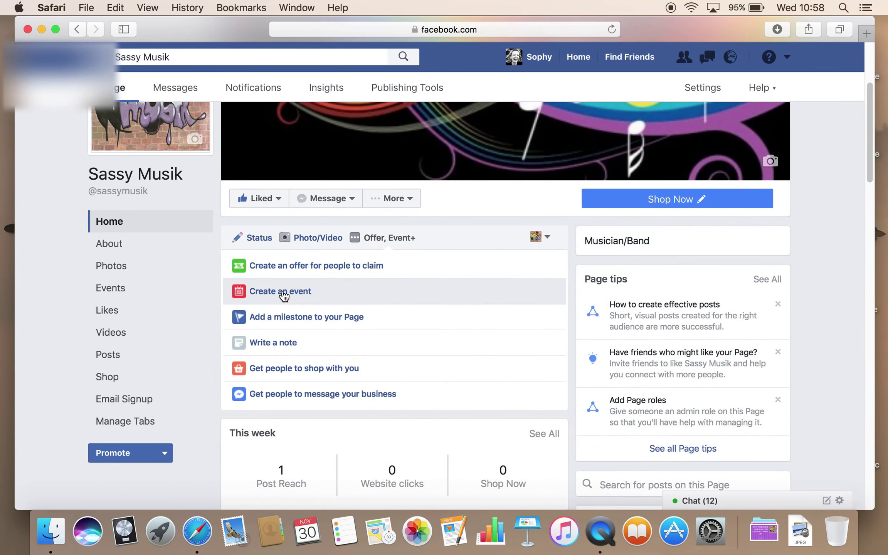
left_click(283, 293)
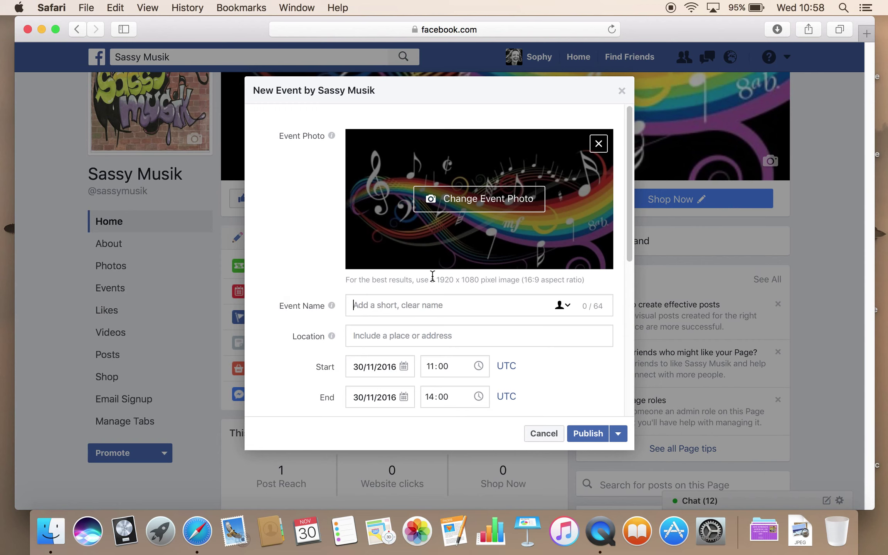
type("Local Gig")
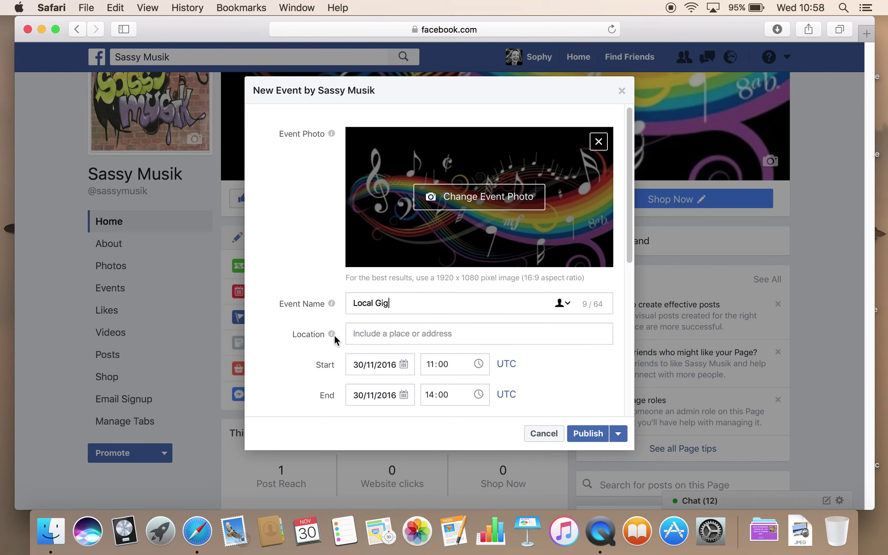
mouse_move(334, 335)
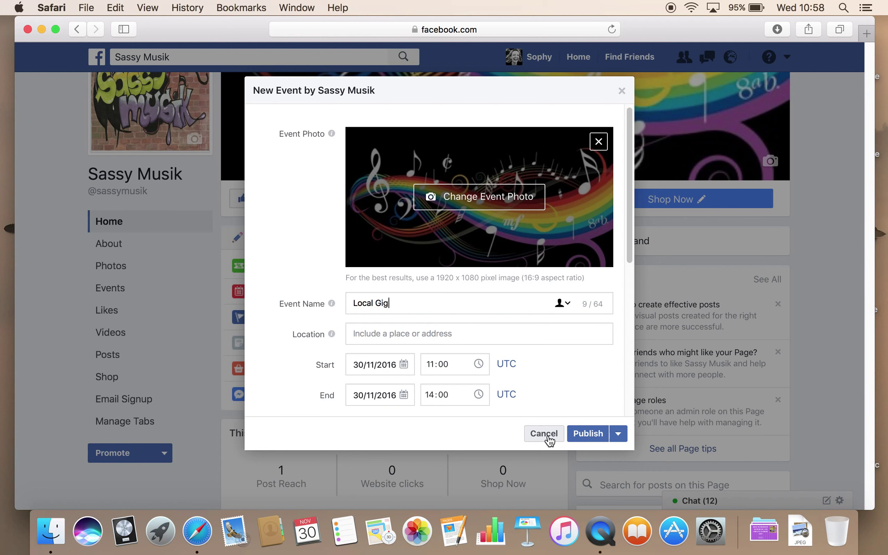
left_click(549, 440)
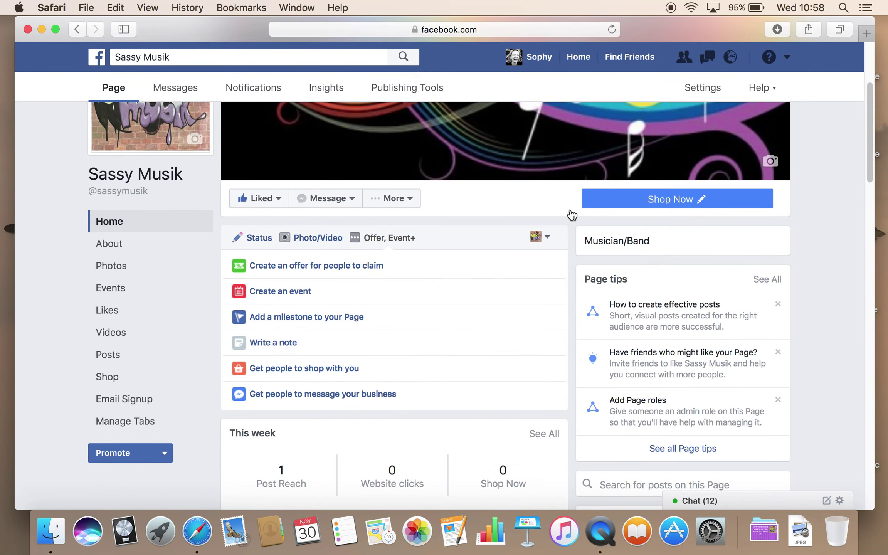
Step: Open The Isobel Craft Collection page and review the details of its December Online Papercraft Sales Event
left_click(791, 62)
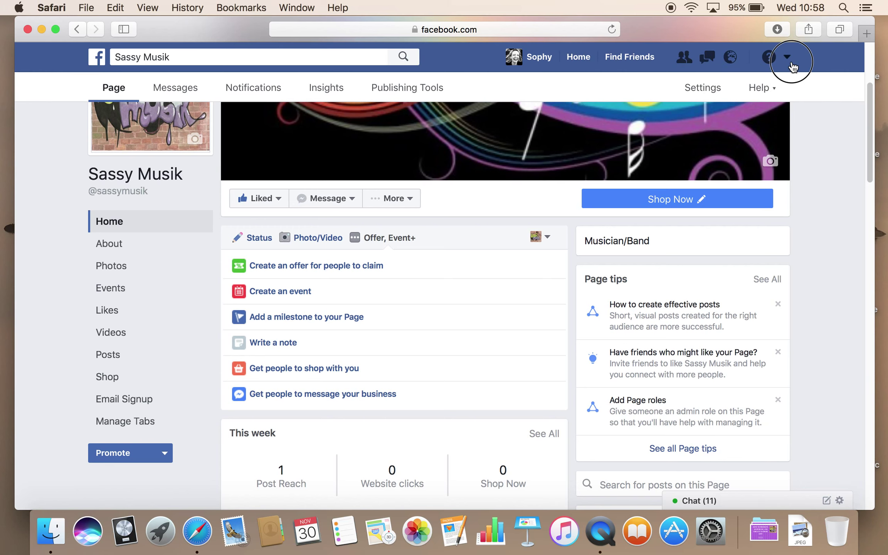
left_click(743, 99)
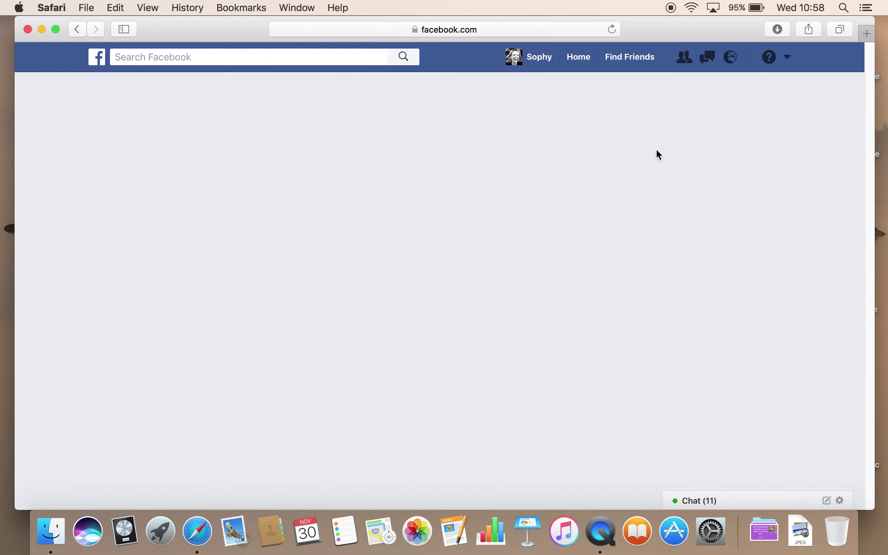
scroll(503, 322, "down", 3)
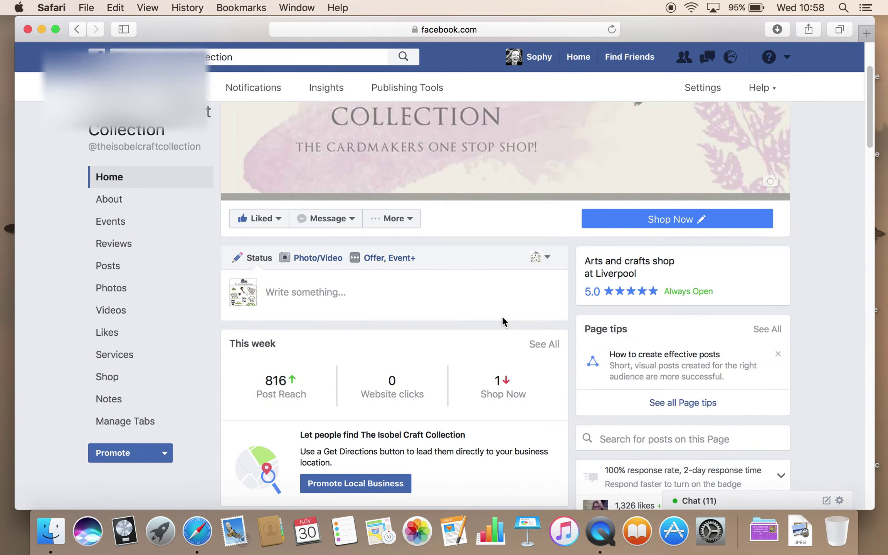
scroll(503, 321, "down", 8)
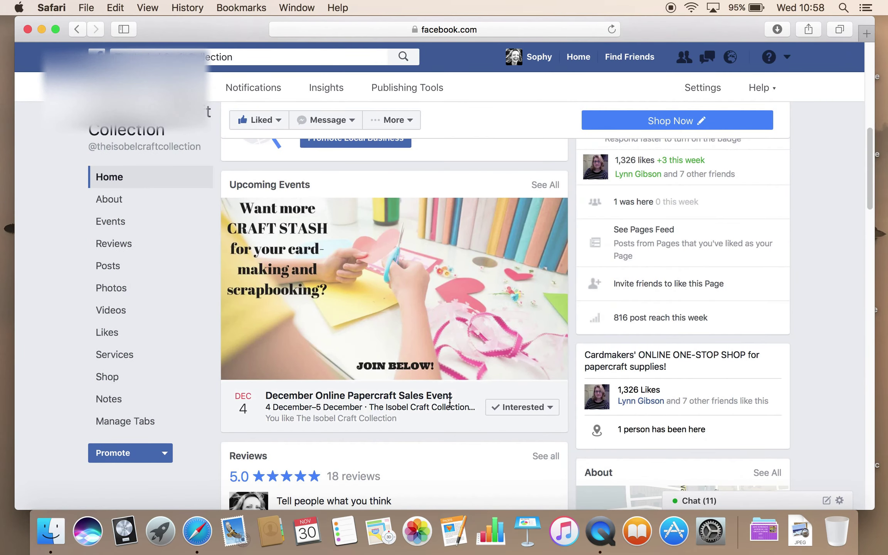
scroll(388, 408, "down", 7)
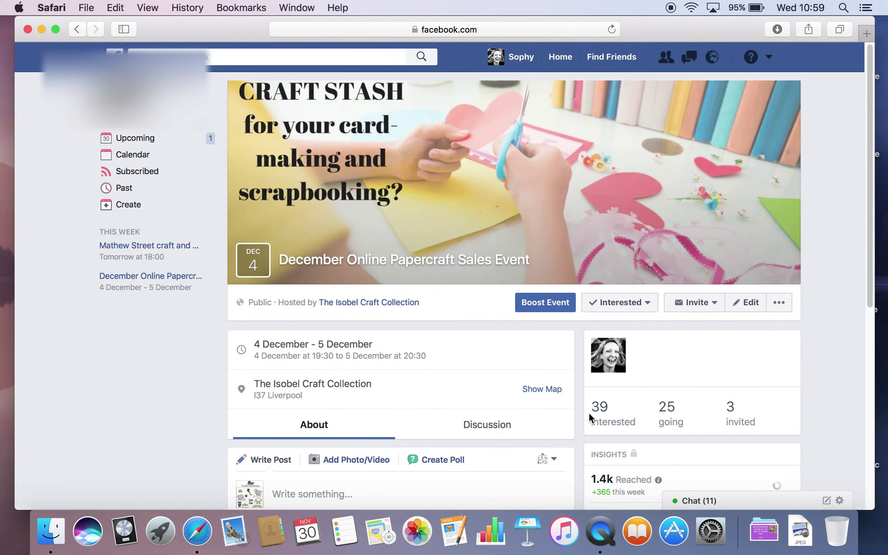
scroll(664, 422, "down", 6)
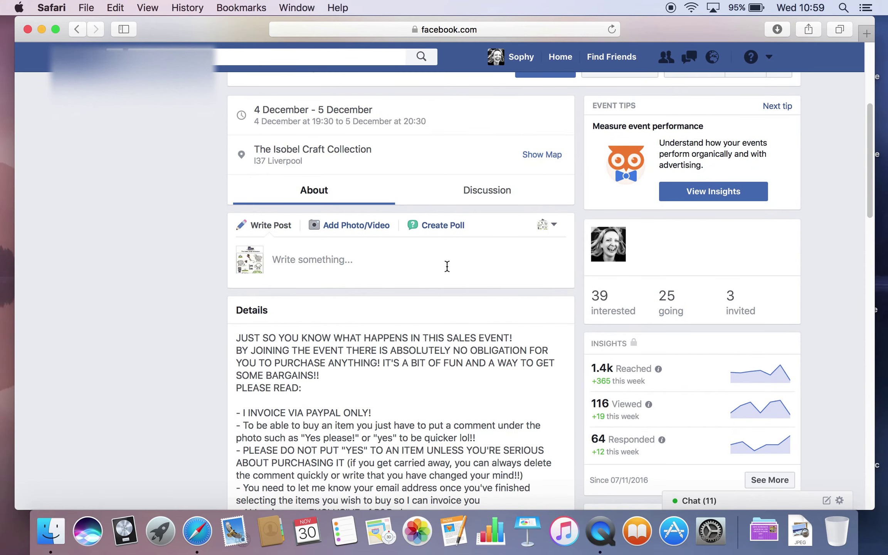
scroll(458, 292, "up", 6)
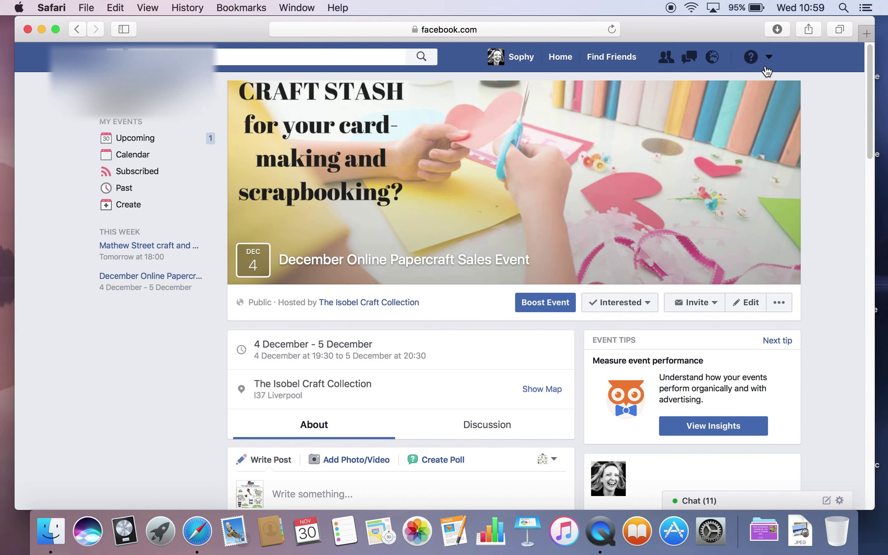
Step: Start creating an advert campaign with the Engagement objective and the Event Responses engagement type
left_click(771, 61)
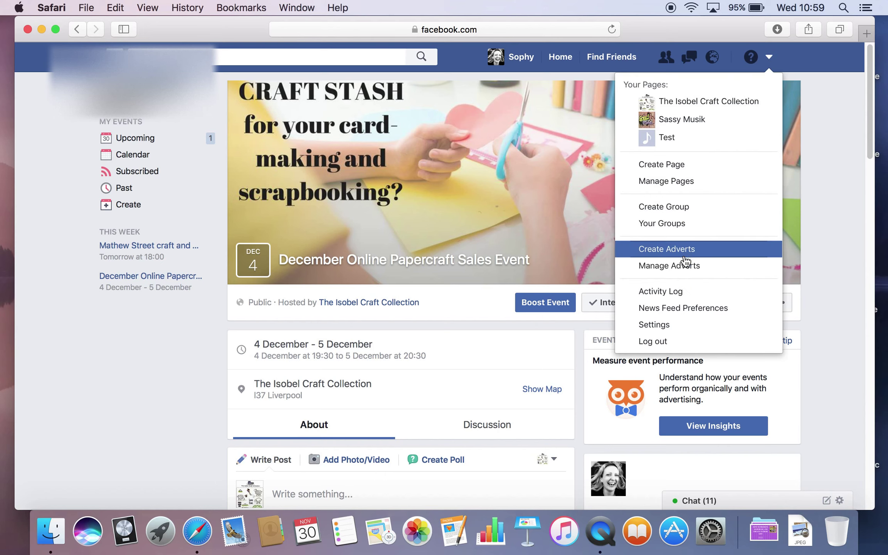
left_click(687, 251)
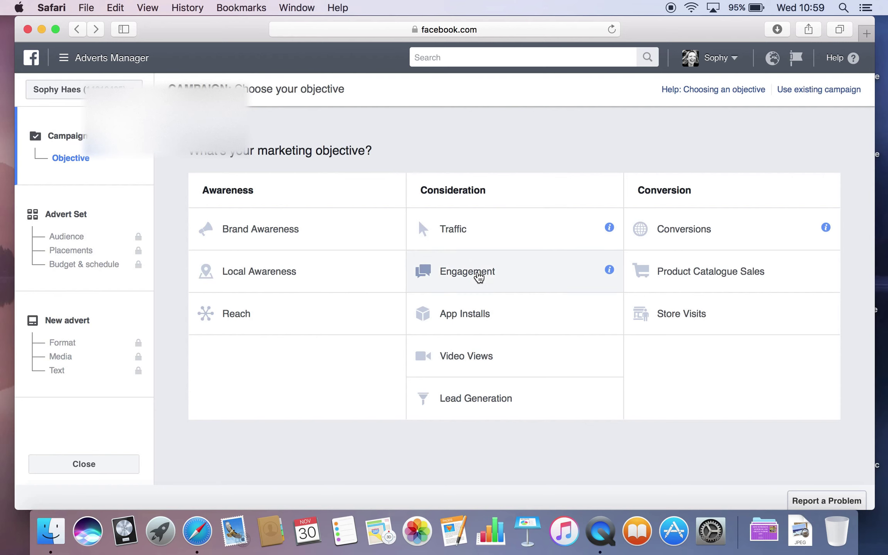
left_click(479, 275)
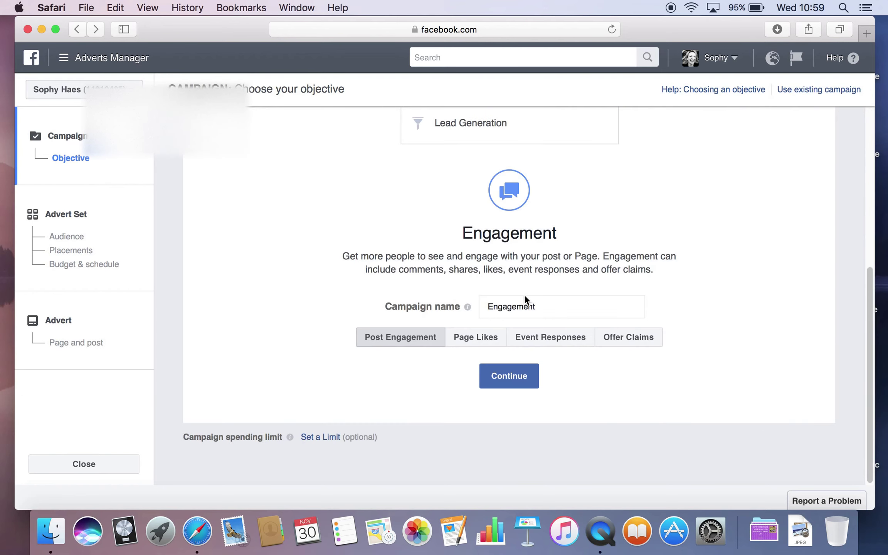
left_click(555, 339)
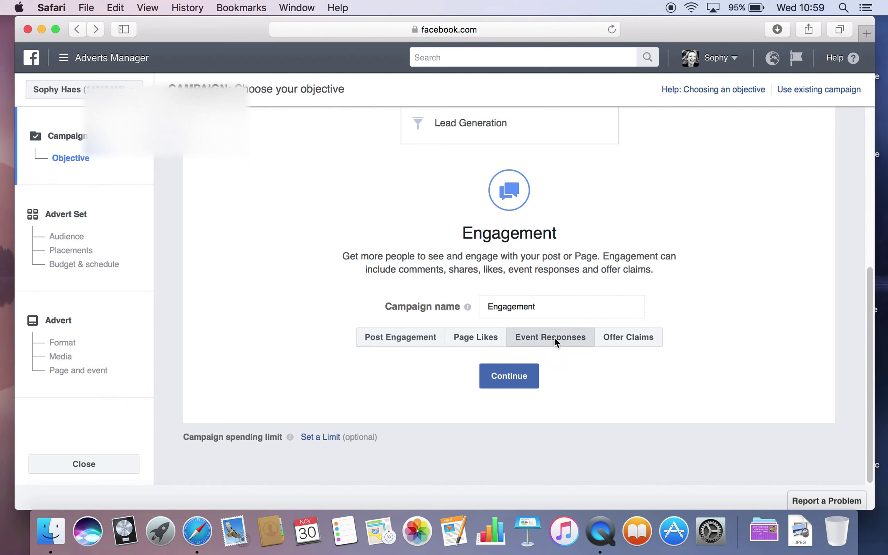
Step: Name the campaign Local Gig and continue to the advert set settings
mouse_move(468, 312)
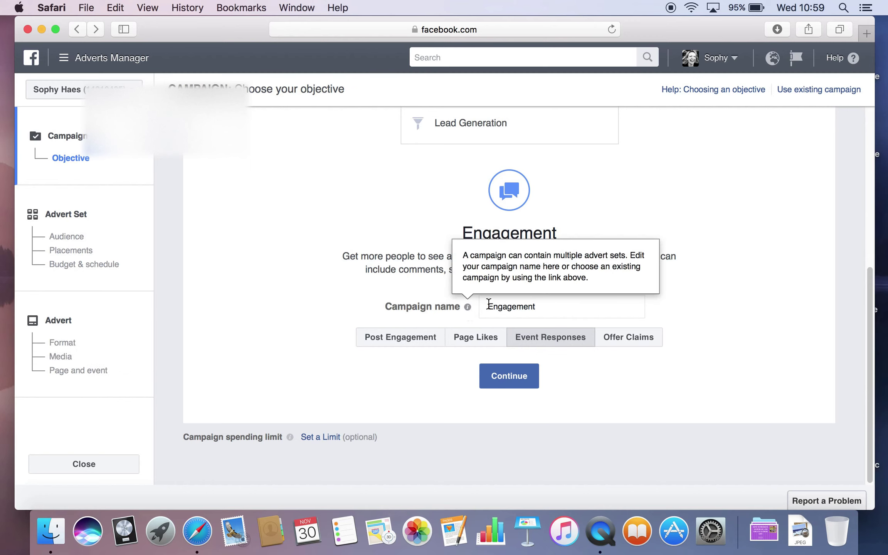
left_click(548, 308)
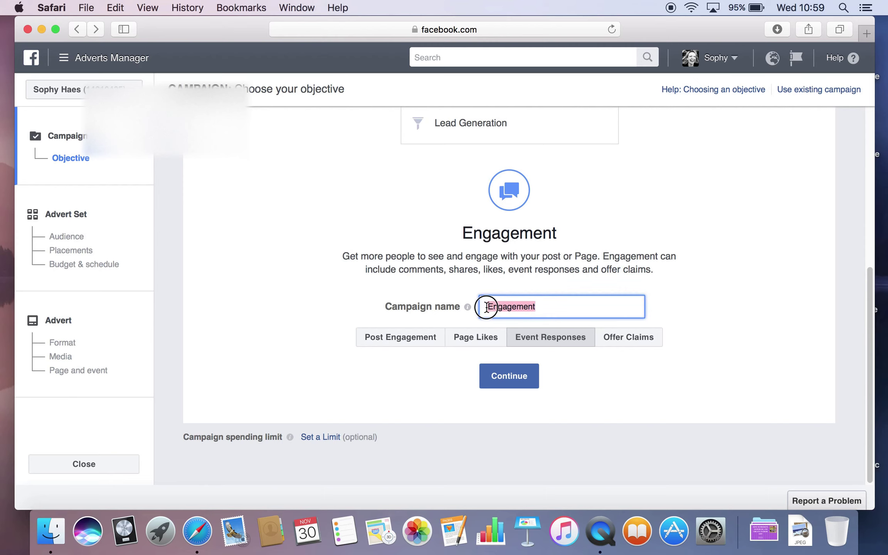
mouse_move(471, 302)
type("Local")
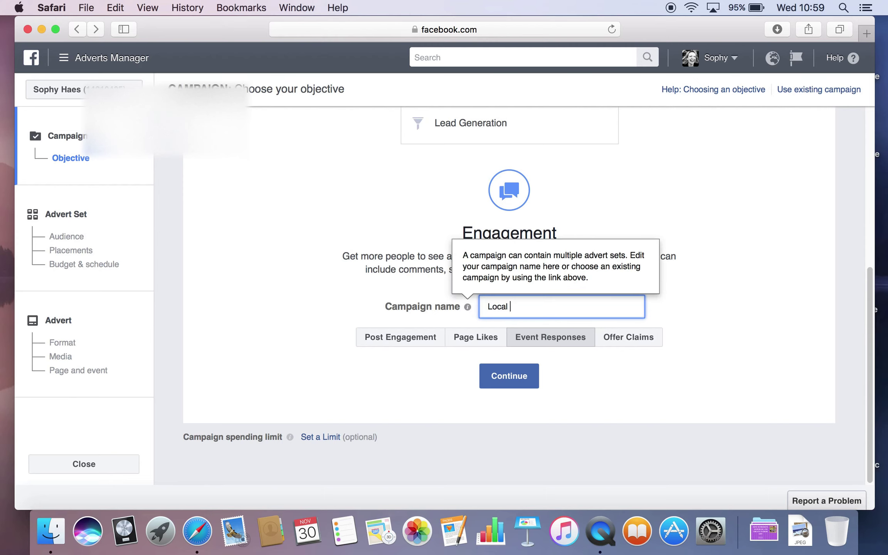
type(" Gig")
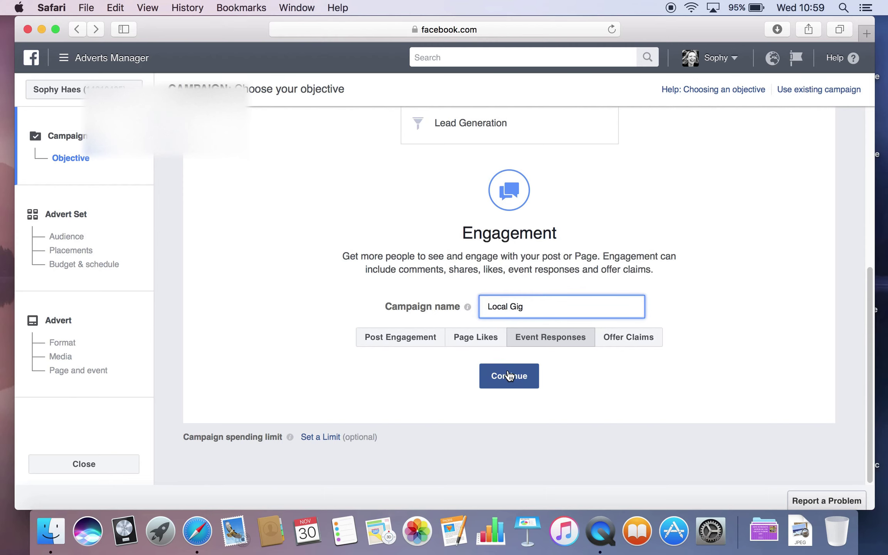
left_click(510, 375)
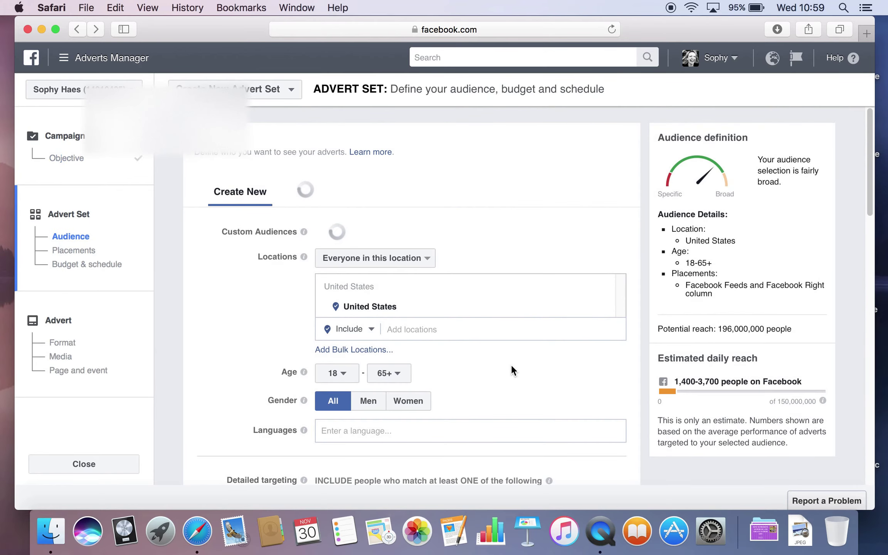
Step: Replace the United States audience location with Florida, narrowed to the city of Tampa
mouse_move(308, 220)
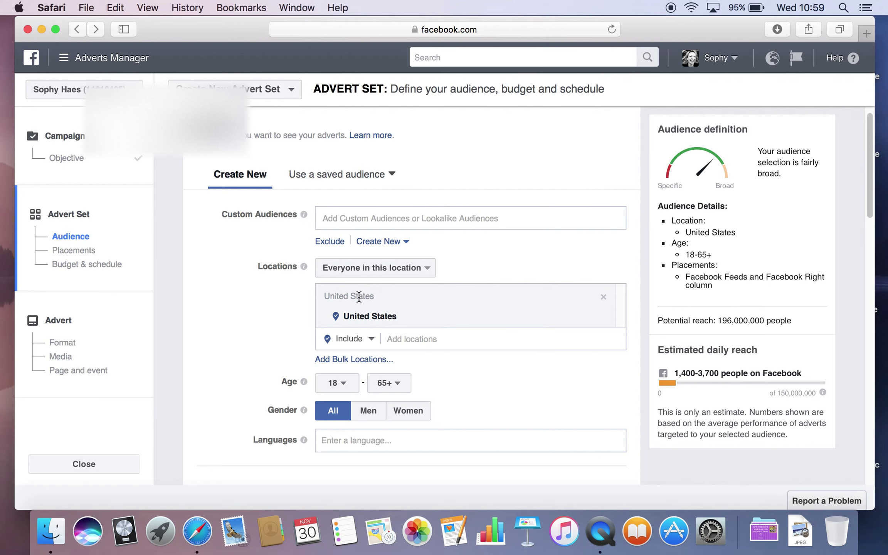
left_click(604, 298)
left_click(411, 294)
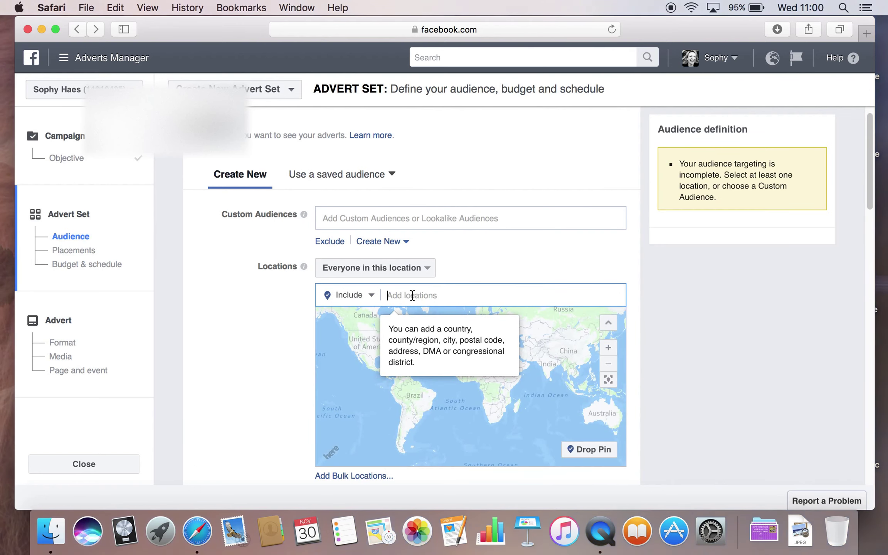
type("Florida")
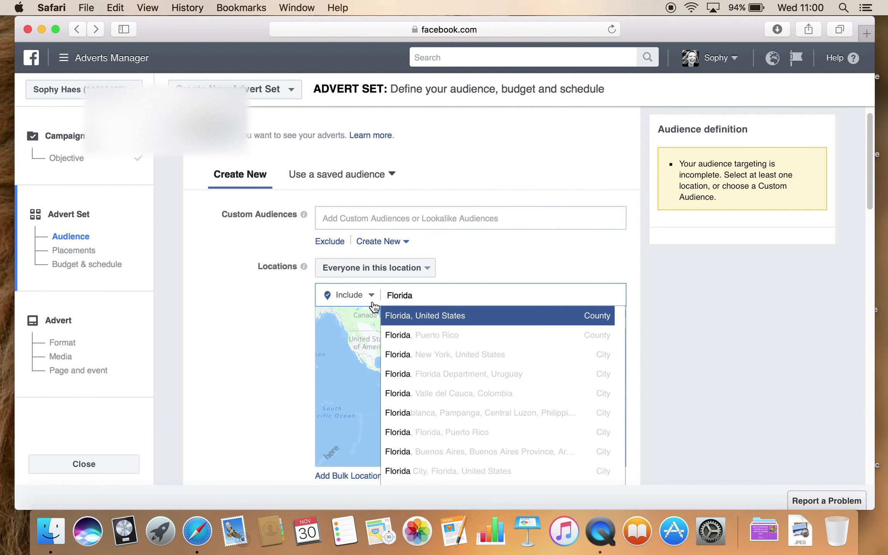
left_click(428, 322)
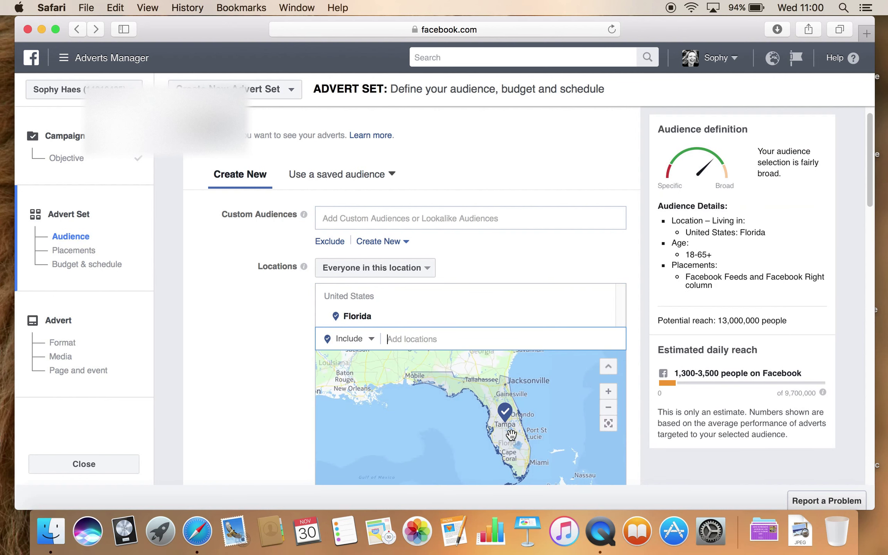
type("tampa")
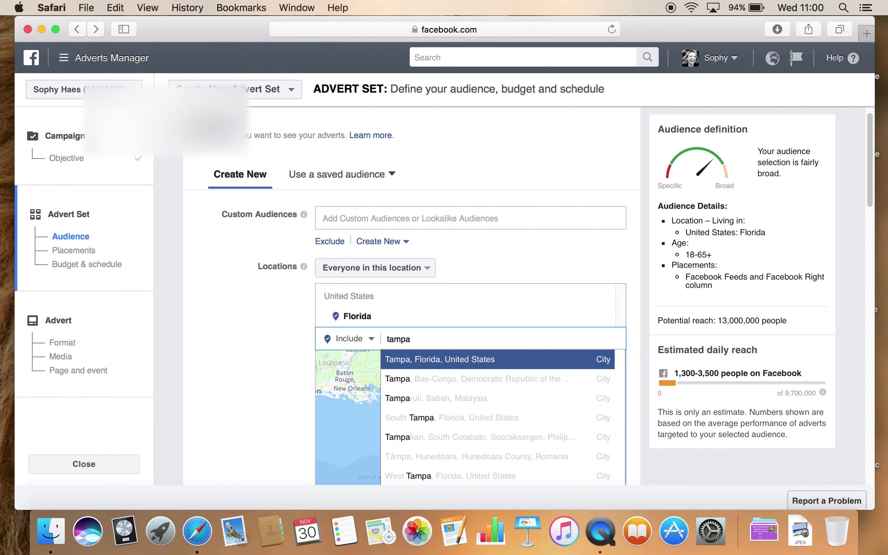
left_click(478, 364)
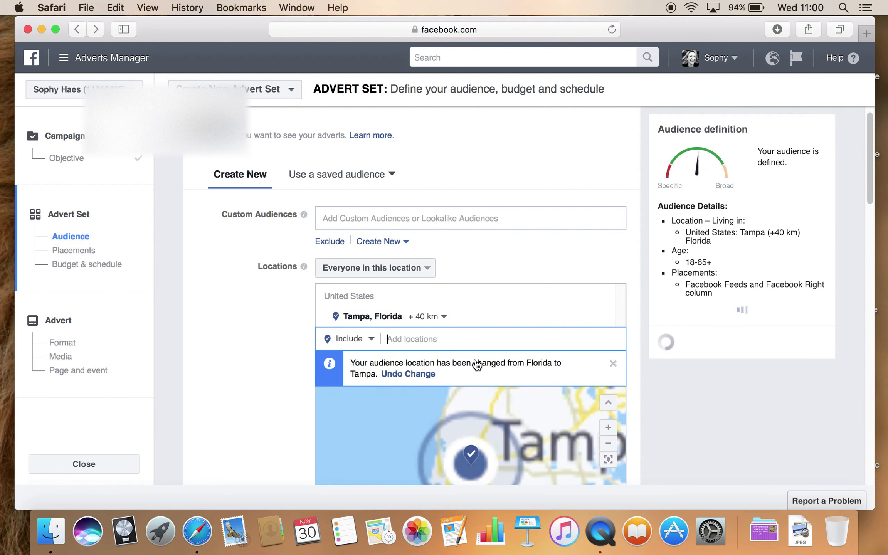
scroll(438, 438, "down", 2)
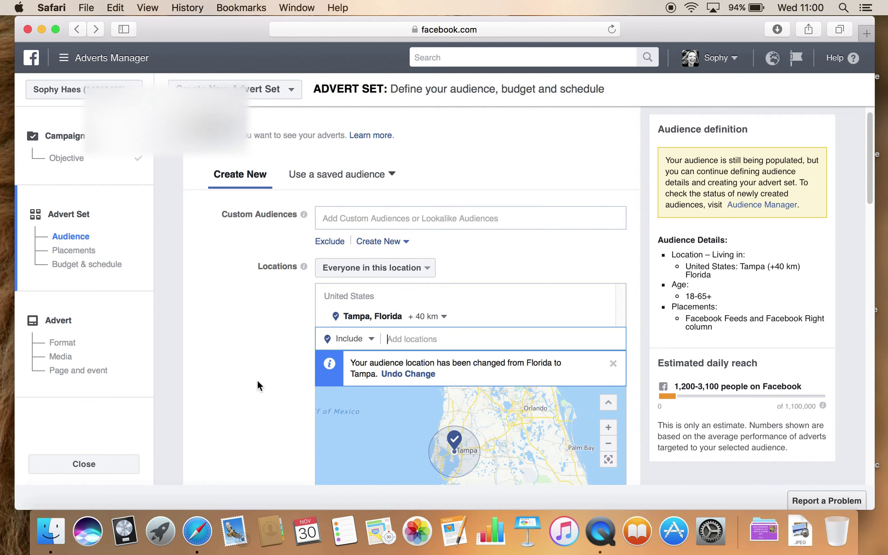
scroll(258, 380, "down", 6)
scroll(265, 354, "up", 1)
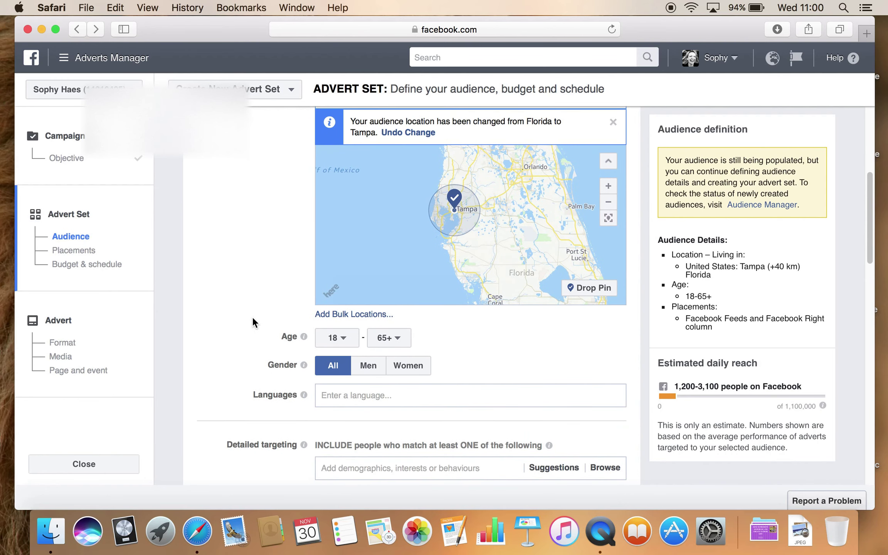
Step: Set the audience age range to 18–24
mouse_move(305, 338)
left_click(351, 340)
left_click(341, 214)
left_click(403, 345)
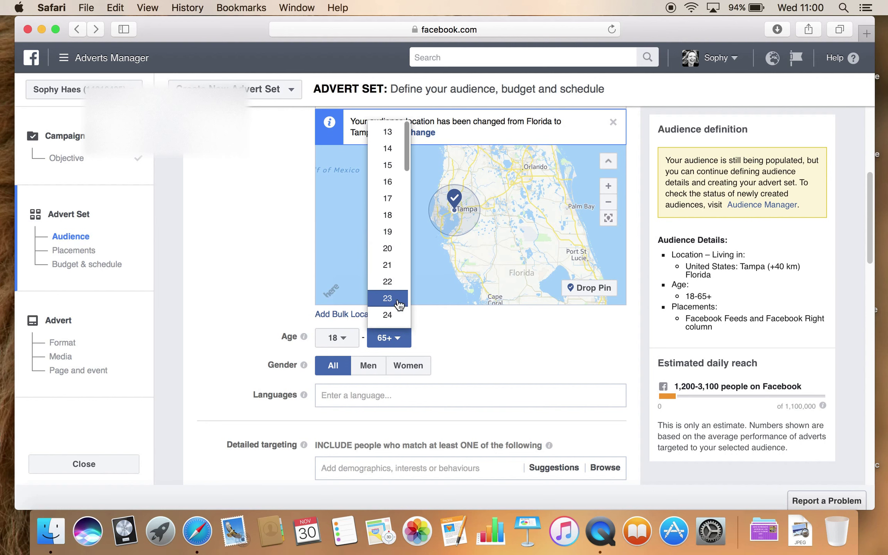
left_click(397, 314)
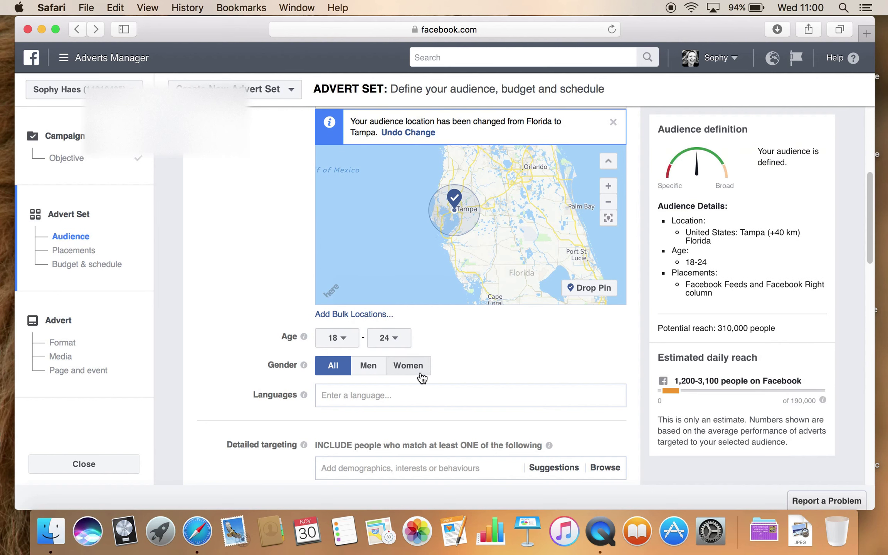
Step: Read the guidance for the audience's Languages and Detailed targeting settings
mouse_move(304, 396)
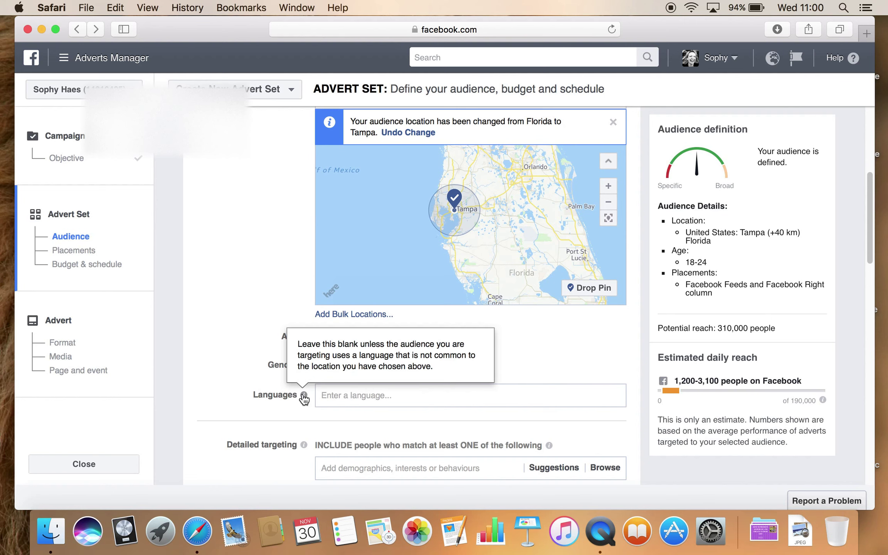
scroll(263, 385, "down", 5)
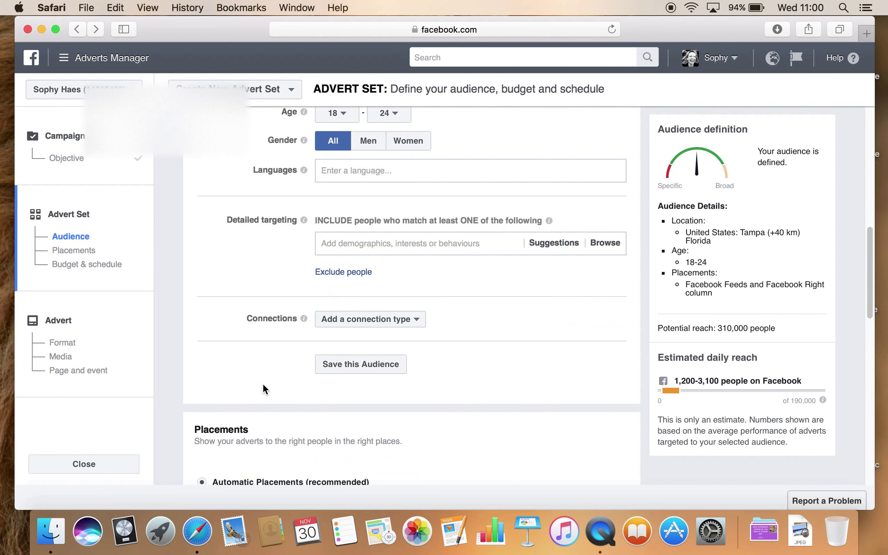
scroll(263, 387, "up", 3)
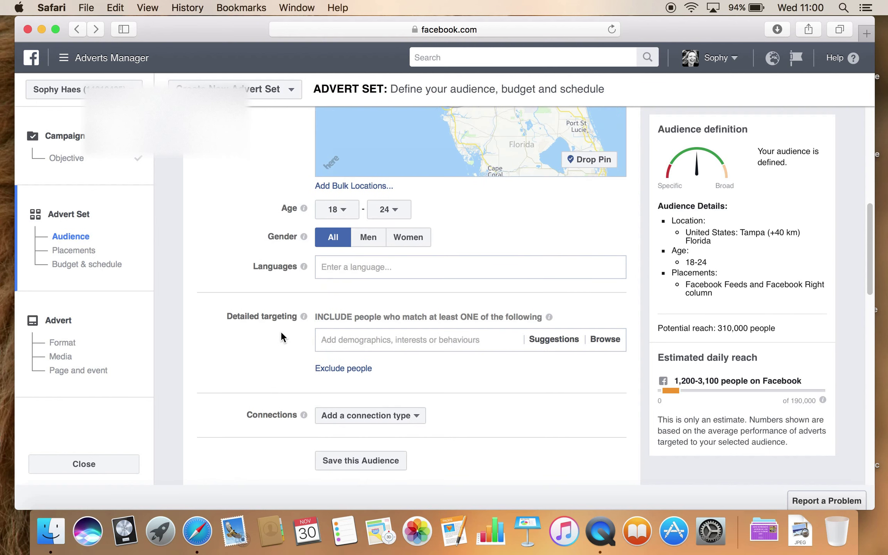
mouse_move(304, 320)
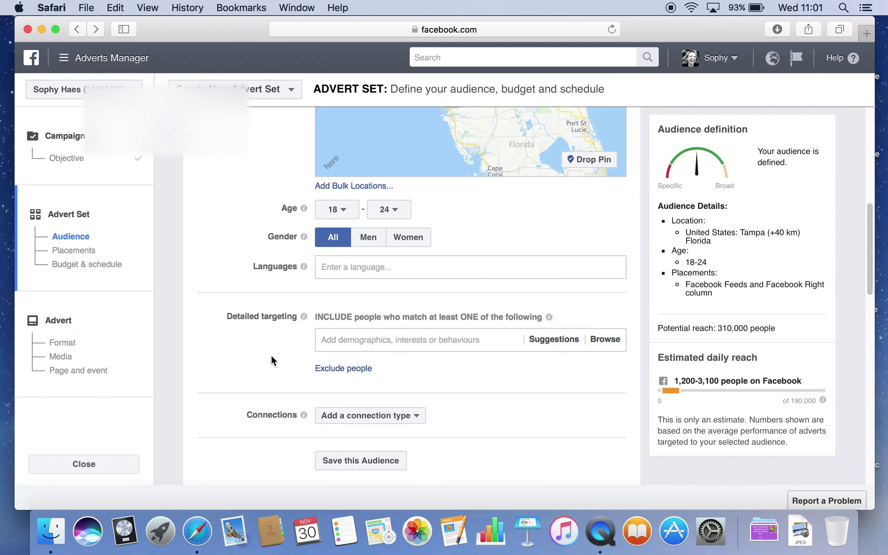
Step: Examine what Connections does and which connection types it offers for Facebook Pages and Events
scroll(272, 368, "down", 3)
mouse_move(304, 343)
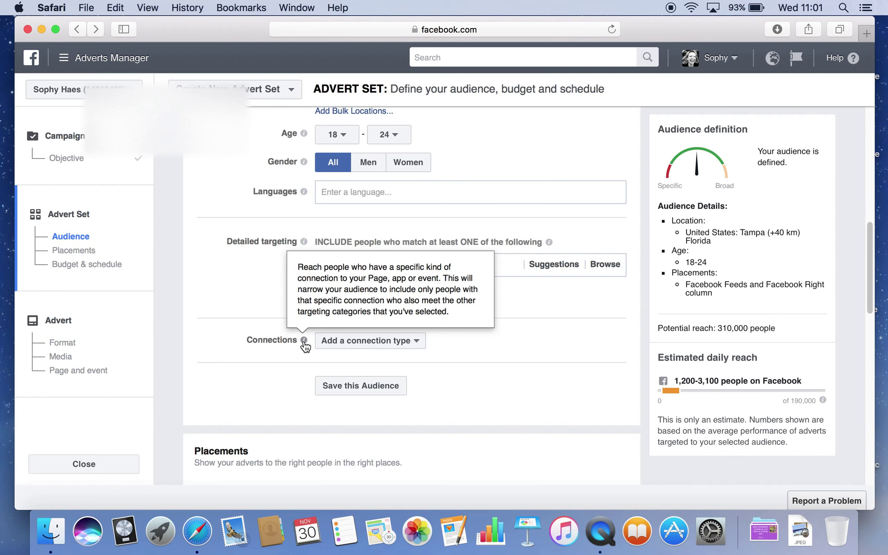
left_click(417, 340)
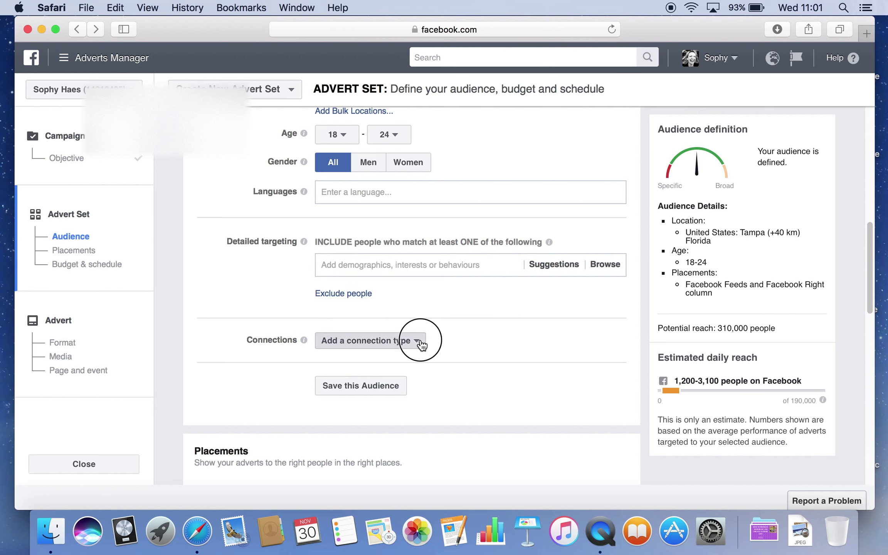
mouse_move(422, 361)
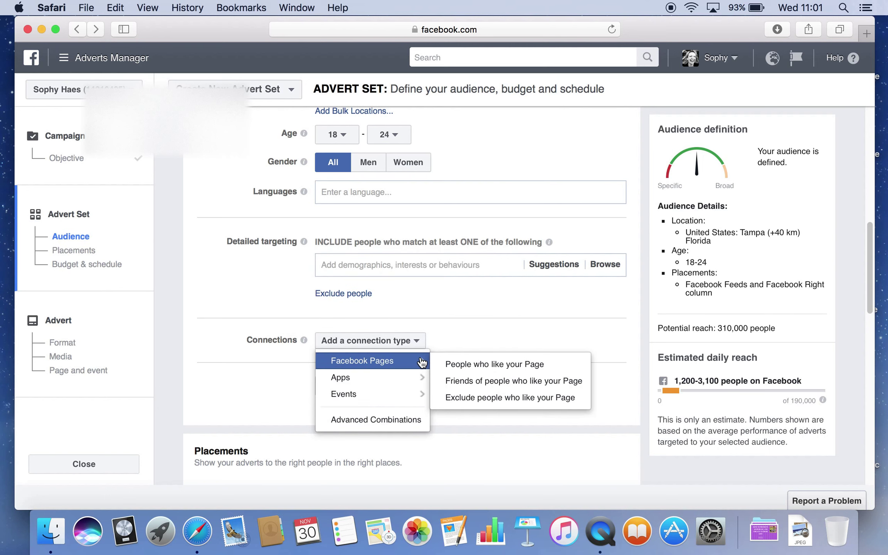
mouse_move(417, 401)
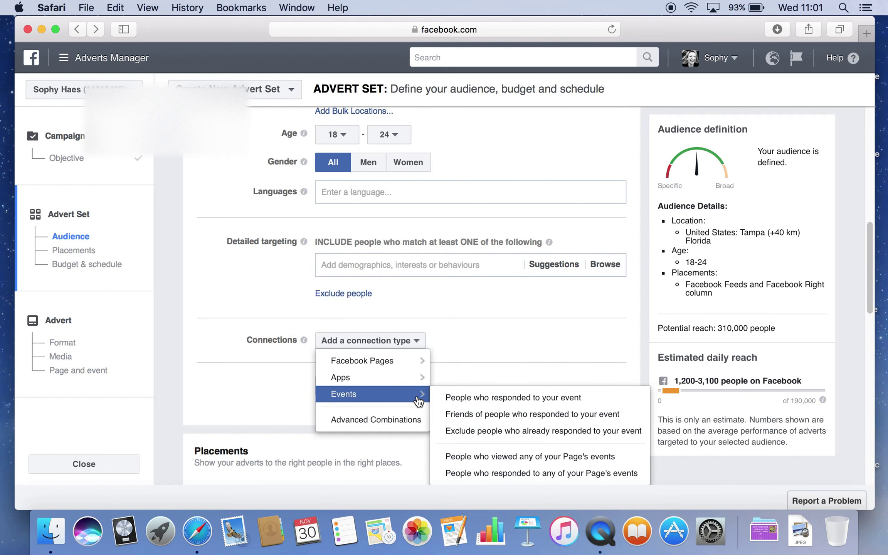
scroll(417, 401, "down", 2)
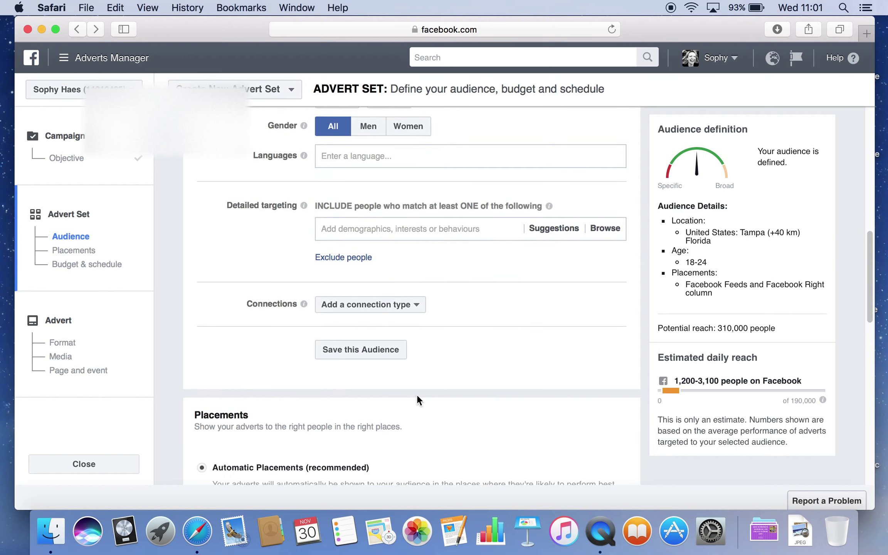
left_click(416, 305)
mouse_move(417, 332)
mouse_move(418, 365)
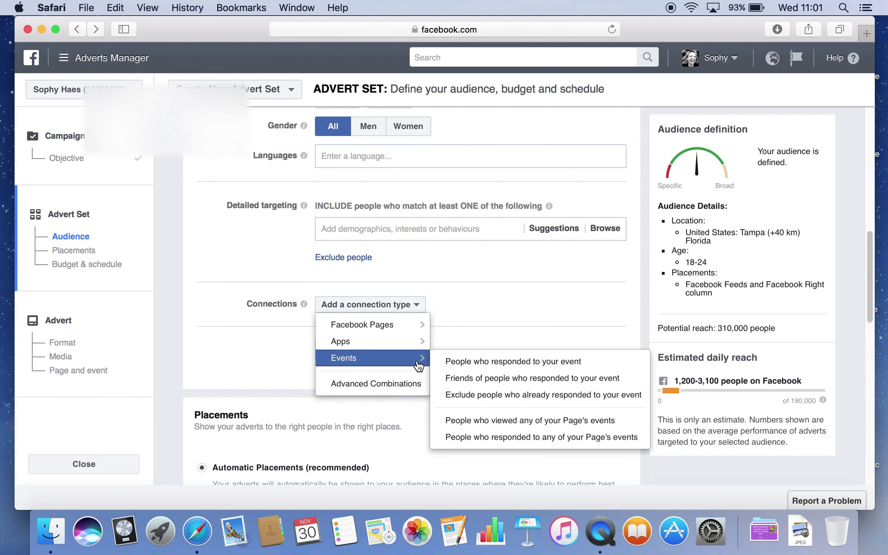
left_click(468, 300)
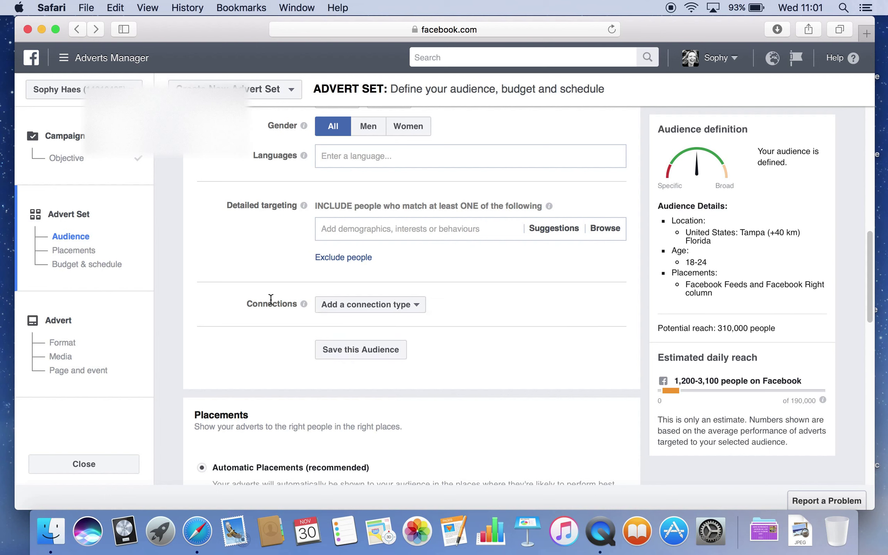
mouse_move(304, 307)
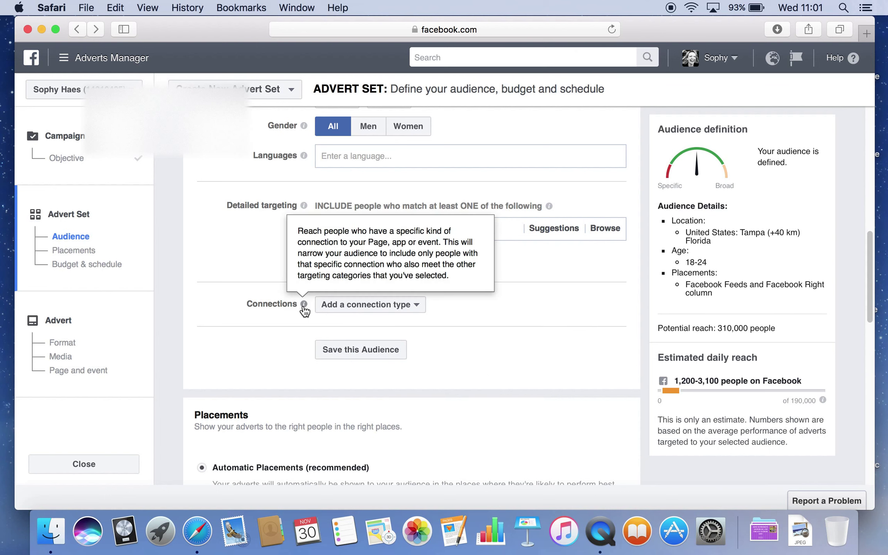
Step: Check the Save Audience dialog, cancel it without saving, and review the placement options
left_click(376, 353)
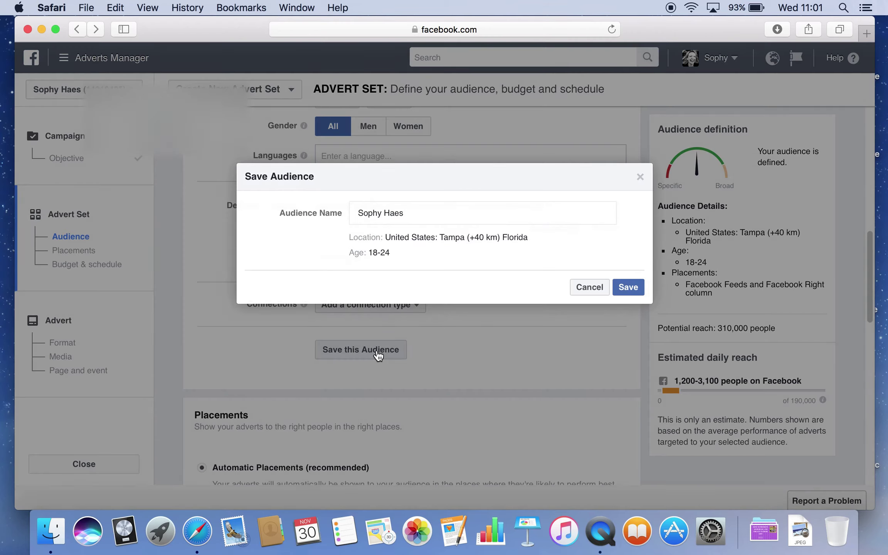
left_click(589, 287)
scroll(481, 362, "down", 5)
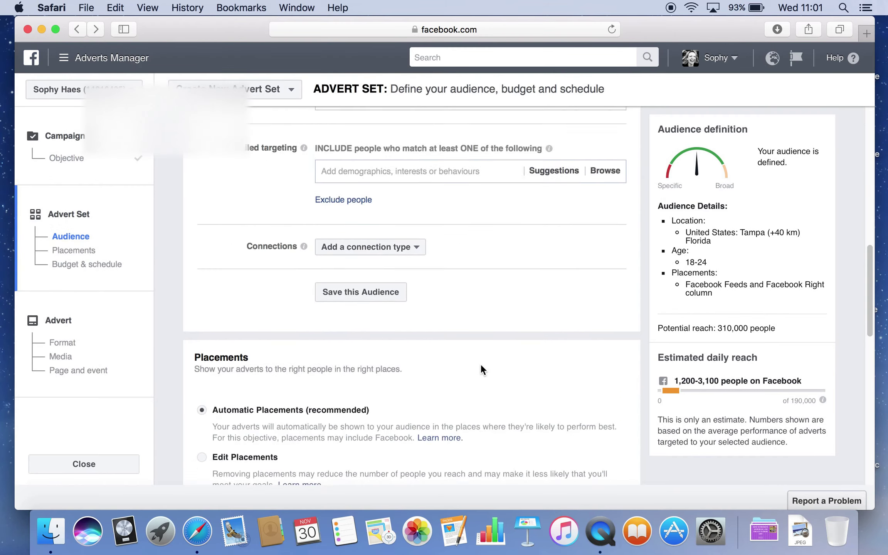
scroll(482, 370, "down", 2)
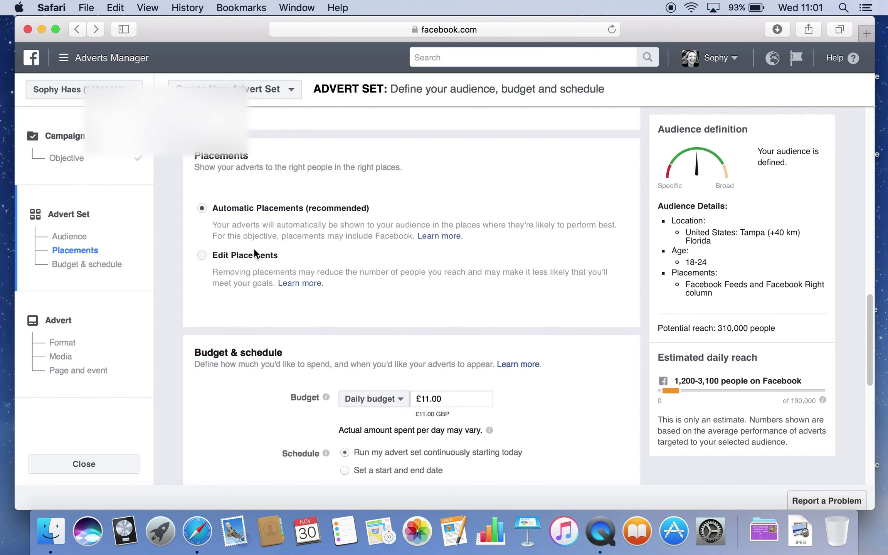
scroll(346, 297, "down", 2)
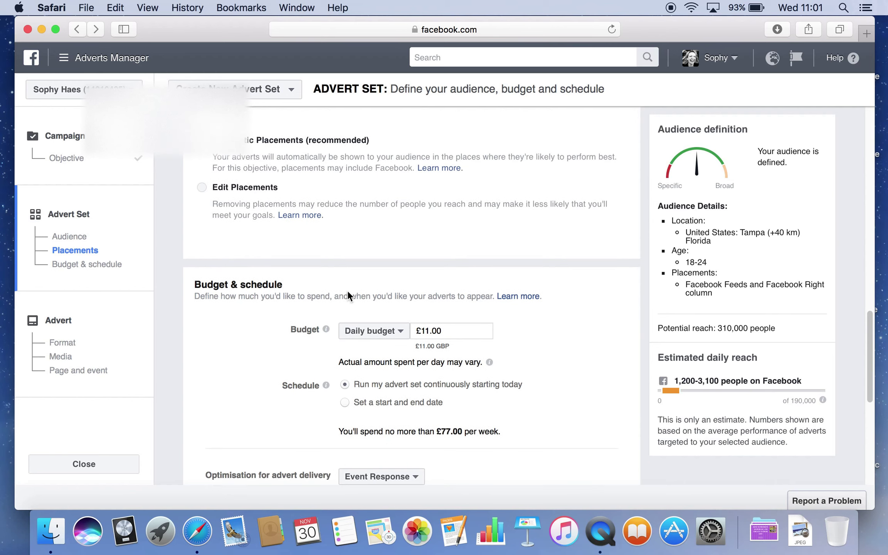
scroll(349, 297, "down", 5)
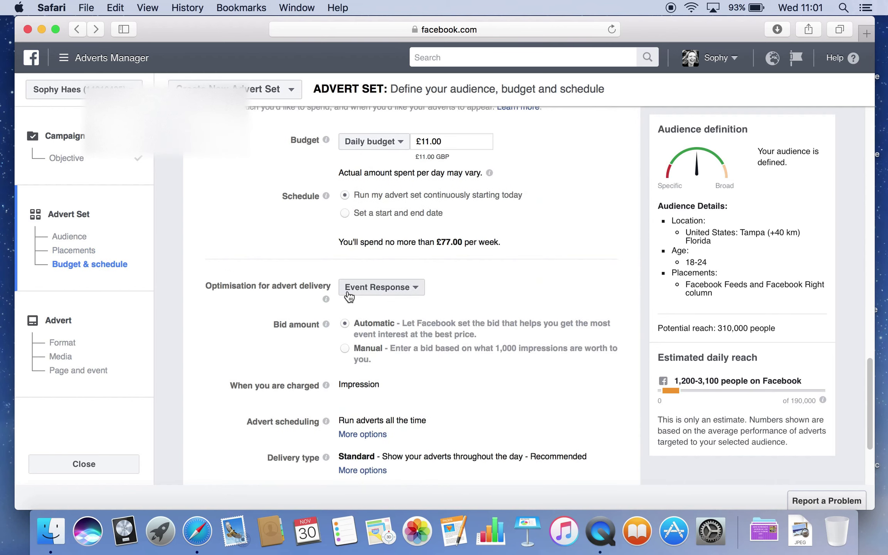
Step: Set a Lifetime Budget of £50.00 and an end date of 24/12/2016 for the advert set
left_click(401, 142)
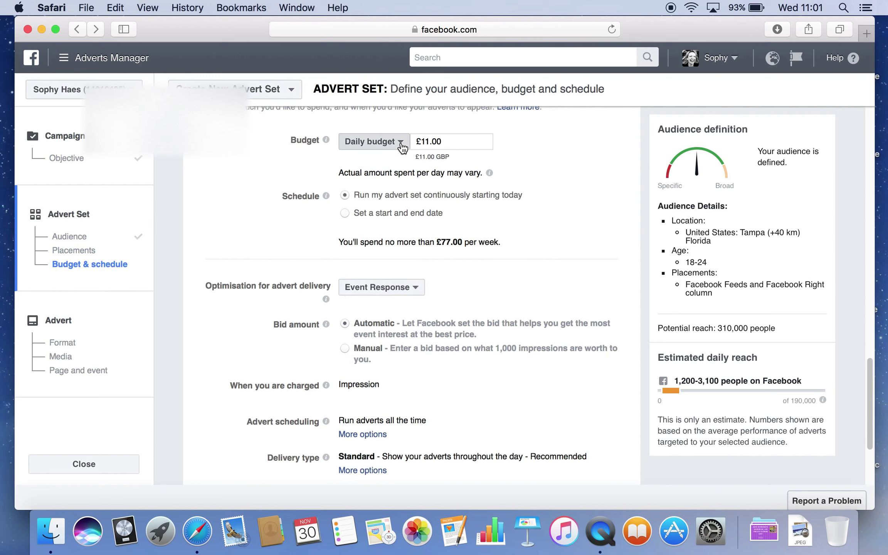
left_click(390, 180)
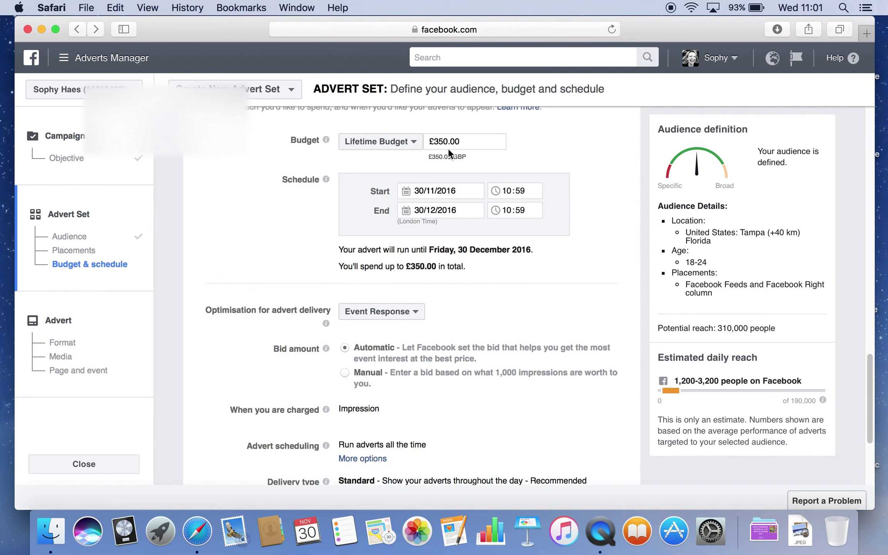
triple_click(471, 141)
type("50.00")
mouse_move(325, 141)
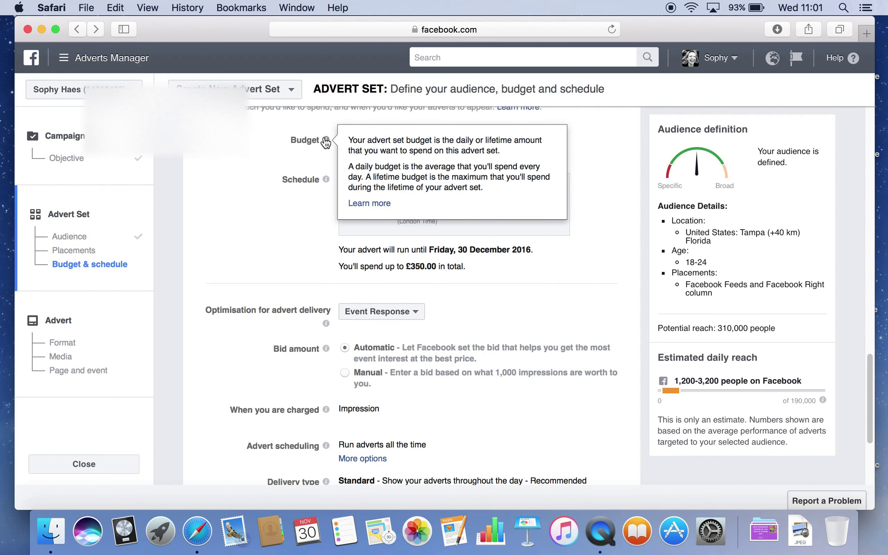
left_click(247, 155)
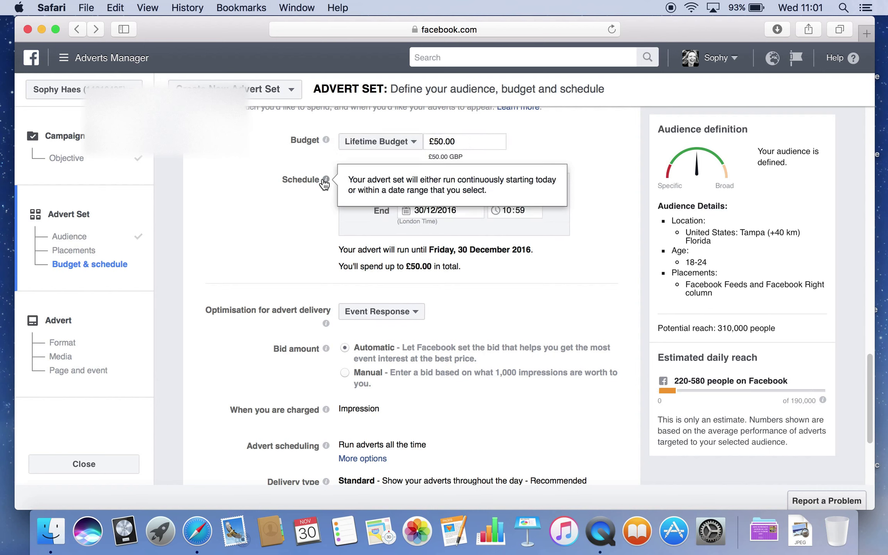
left_click(406, 212)
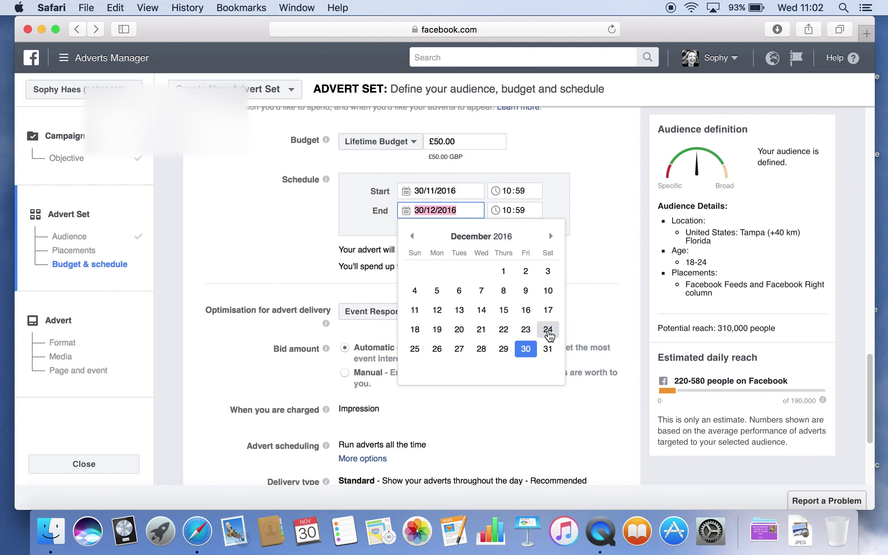
left_click(548, 329)
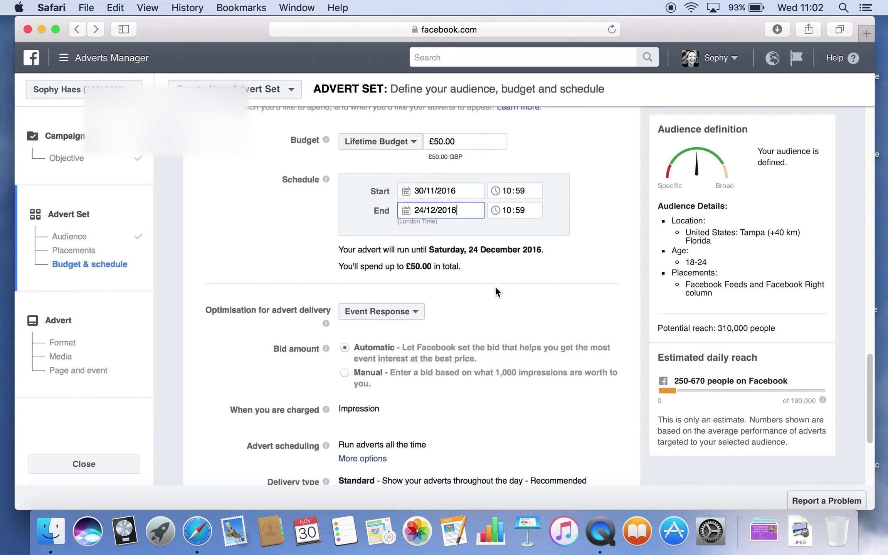
Step: Try running the adverts on a schedule from 3 pm to midnight every day
scroll(455, 307, "down", 2)
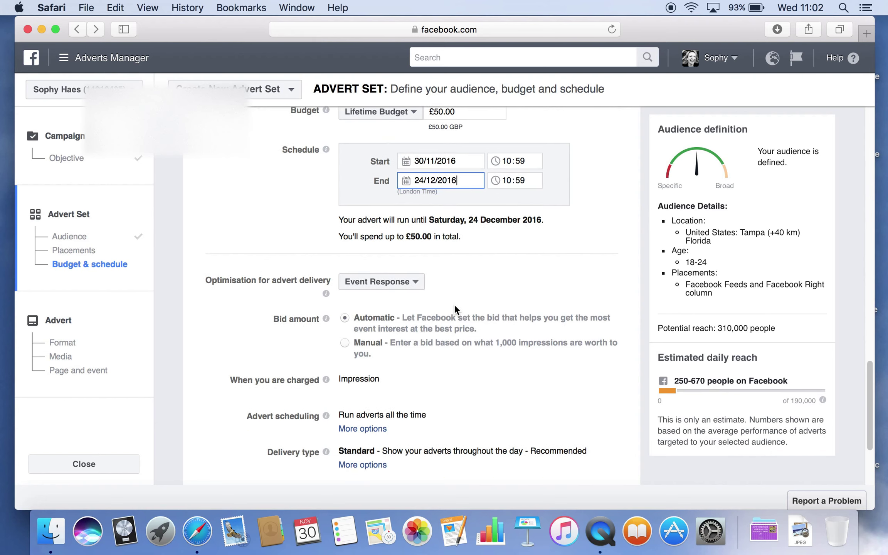
scroll(454, 304, "down", 1)
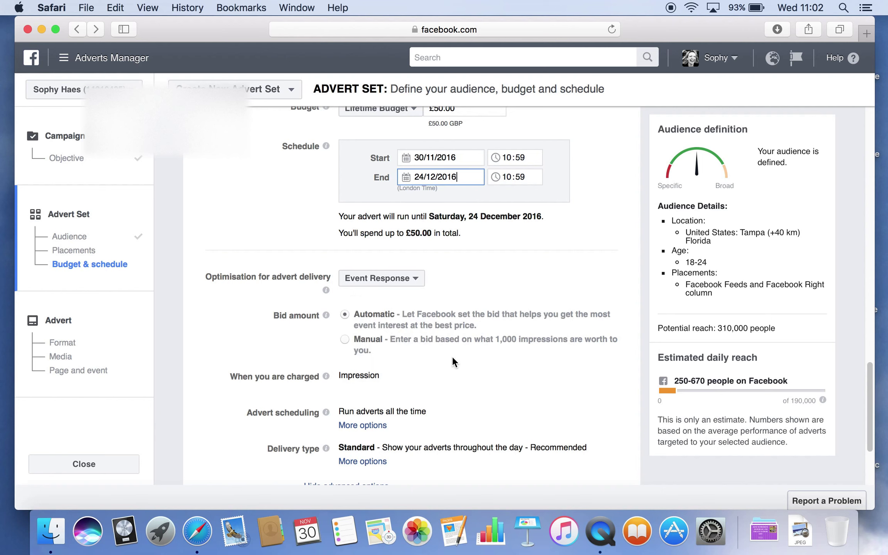
scroll(456, 358, "down", 3)
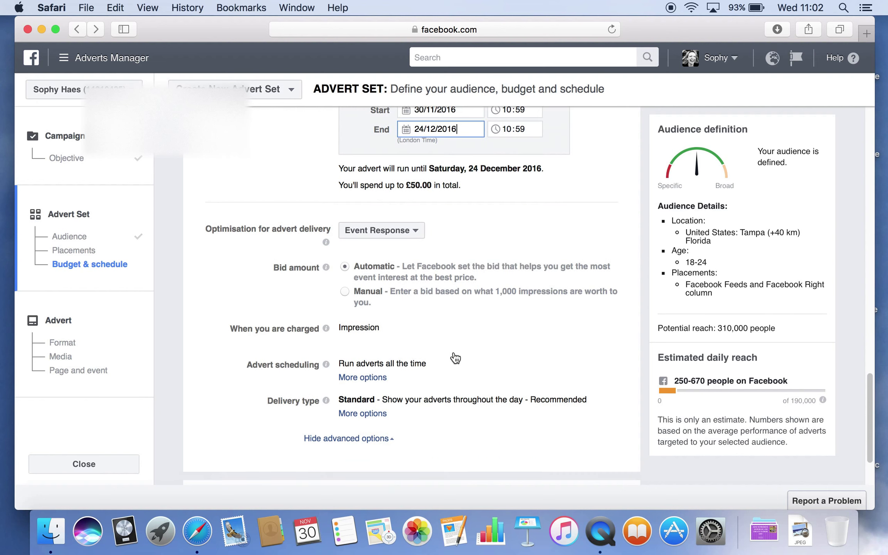
mouse_move(327, 287)
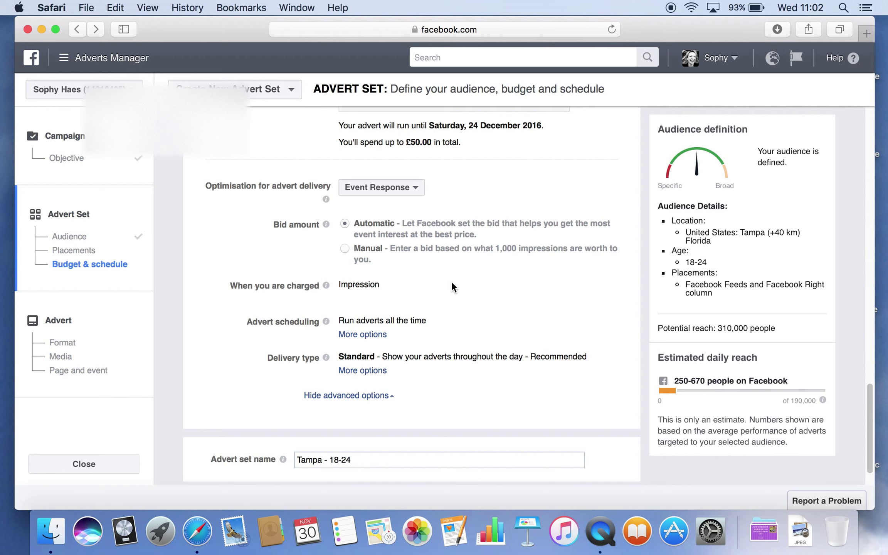
left_click(377, 333)
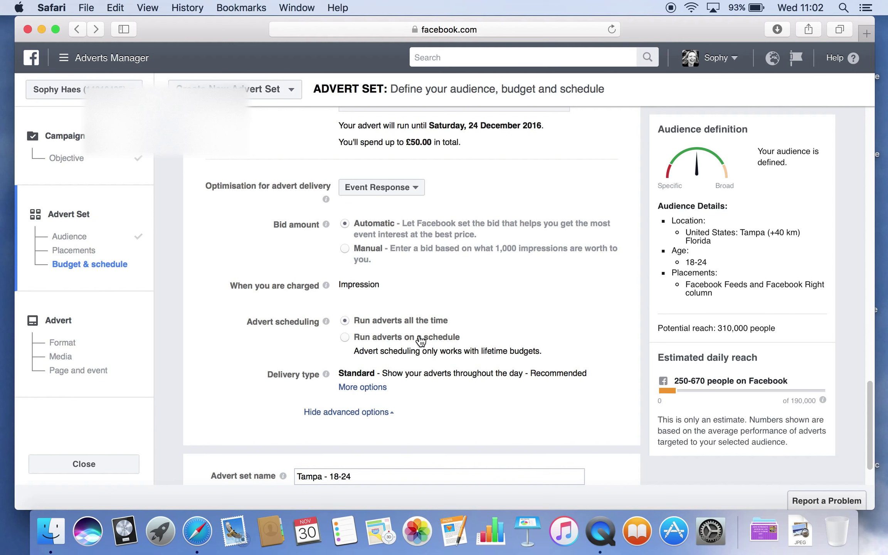
left_click(344, 338)
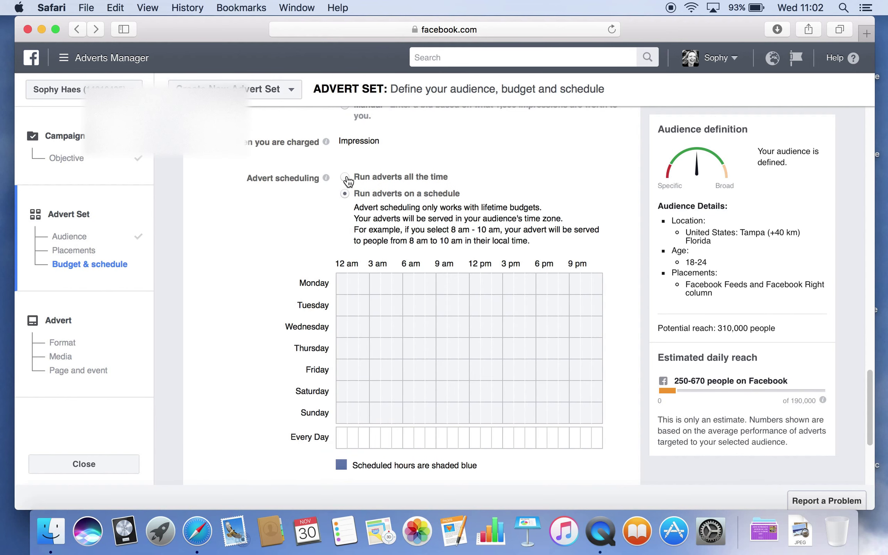
left_click(509, 442)
mouse_move(514, 446)
left_mouse_down()
mouse_move(578, 441)
mouse_move(609, 483)
left_mouse_up()
left_click_drag(508, 440, 597, 452)
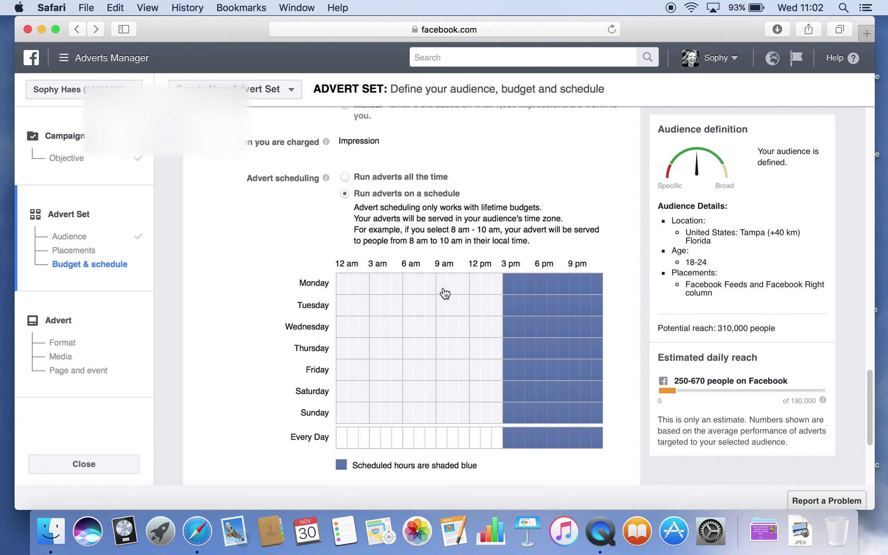
Step: Set the adverts to run all the time and continue to the advert format and media settings
left_click(347, 180)
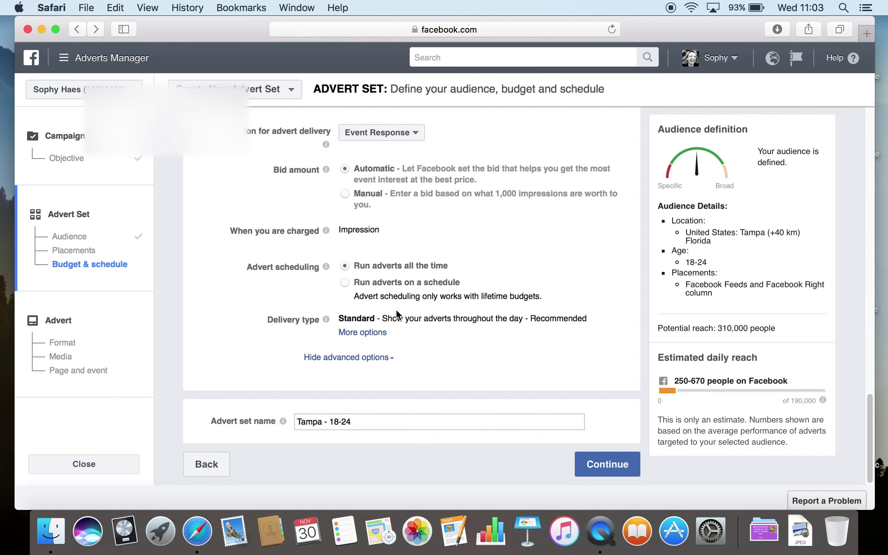
mouse_move(326, 325)
left_click(605, 474)
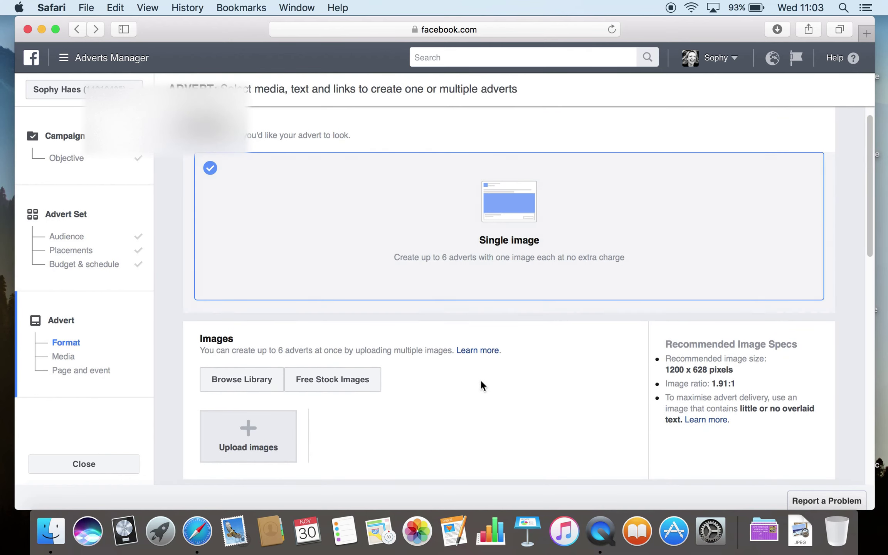
scroll(481, 380, "down", 5)
scroll(484, 362, "up", 7)
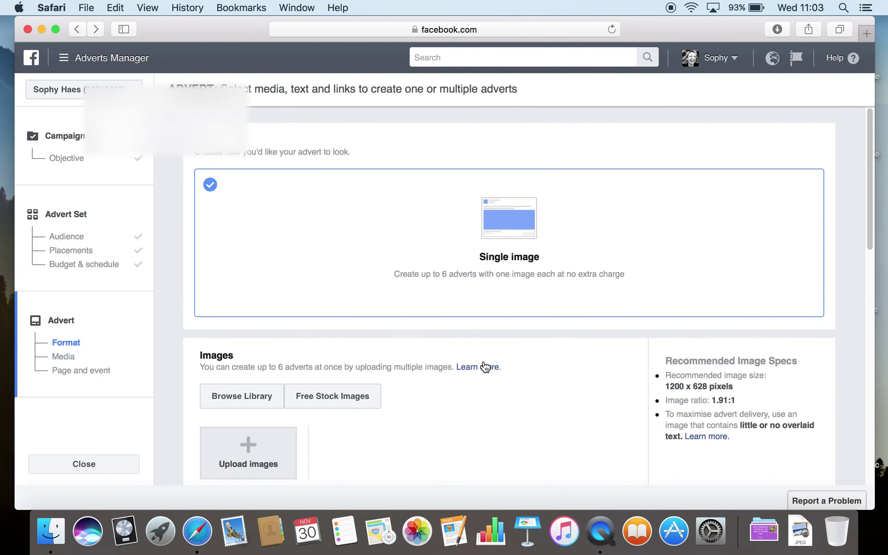
Step: Search the free stock images and add the concert crowd photo with the raised hand as the advert's image
left_click(345, 400)
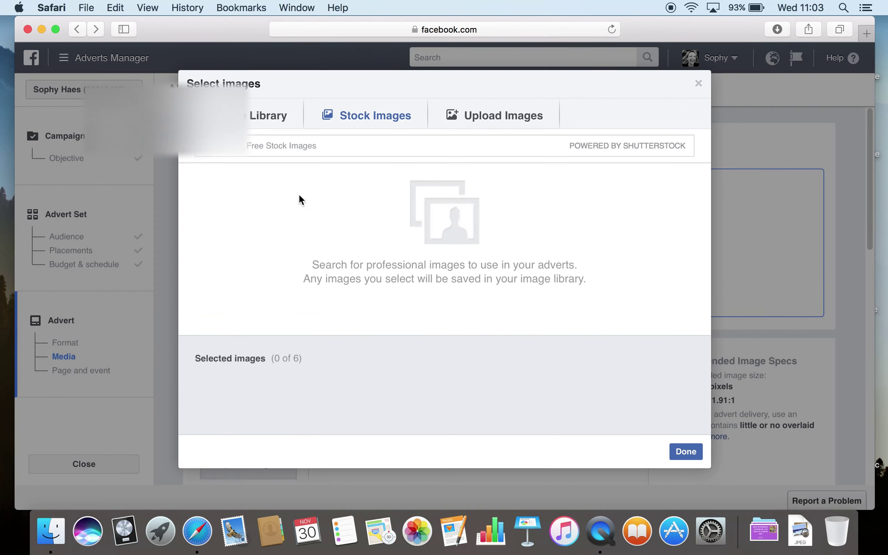
left_click(305, 142)
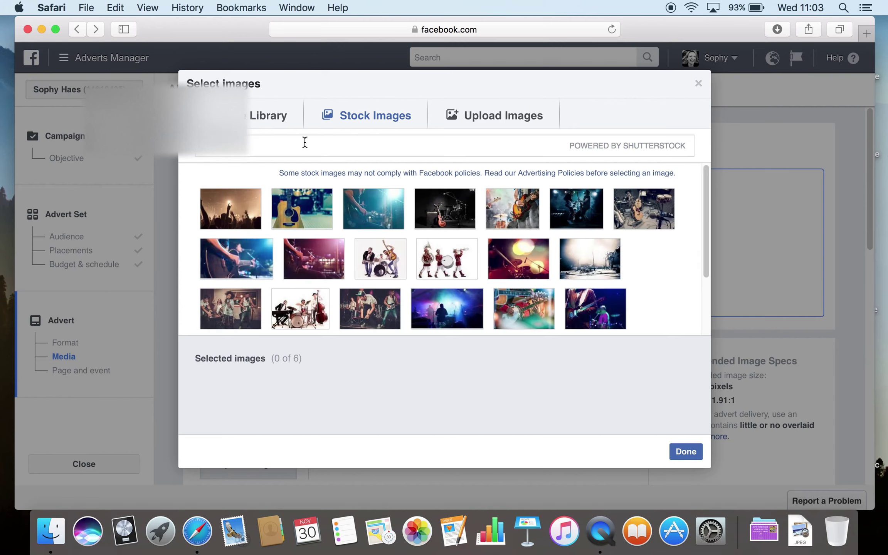
mouse_move(238, 213)
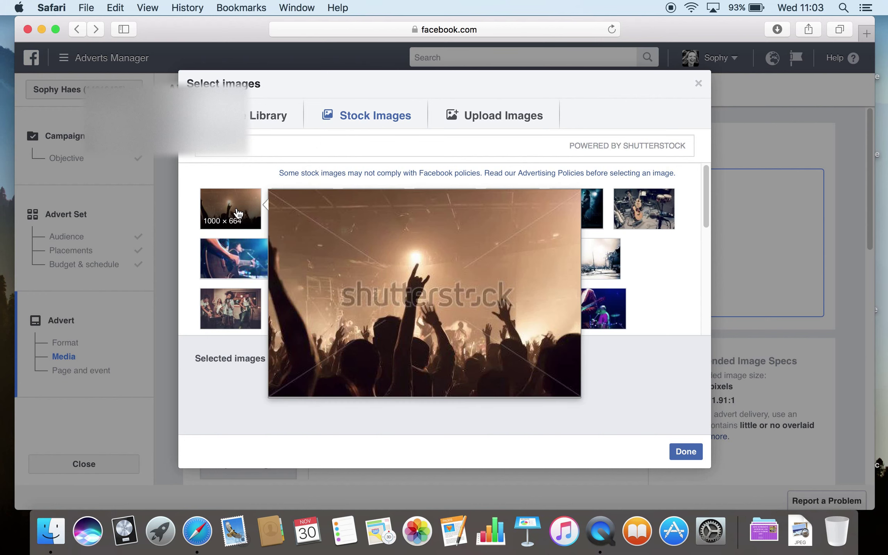
left_click(224, 217)
left_click(224, 218)
left_click(238, 210)
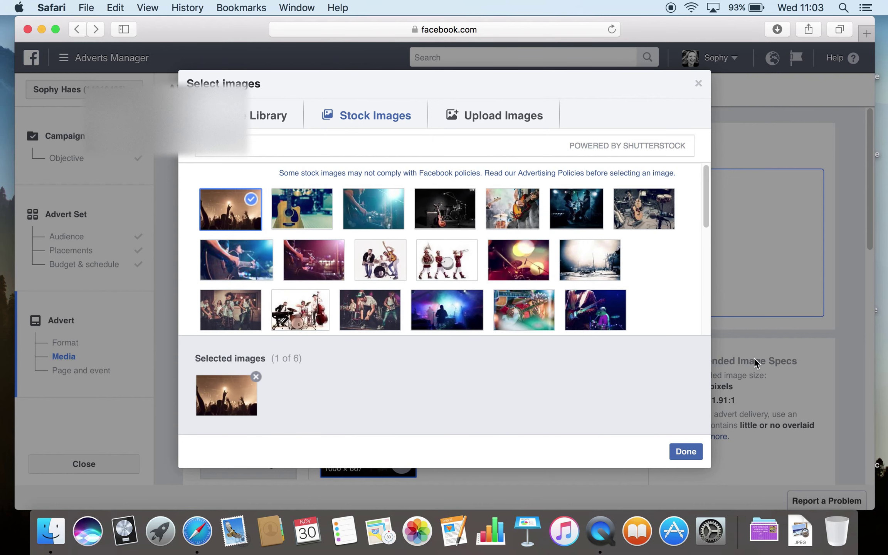
left_click(684, 452)
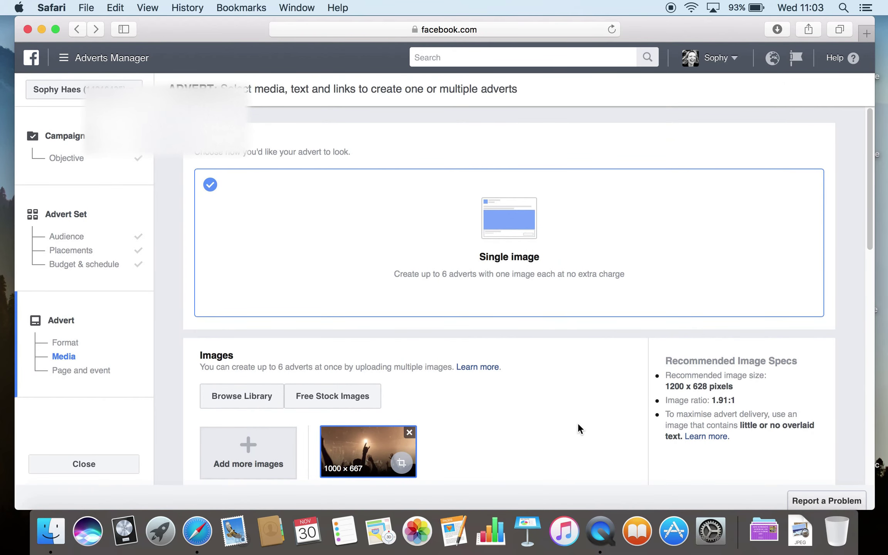
Step: Choose the December Online Papercraft Sales Event as the event to promote and check the advert preview
scroll(577, 421, "down", 5)
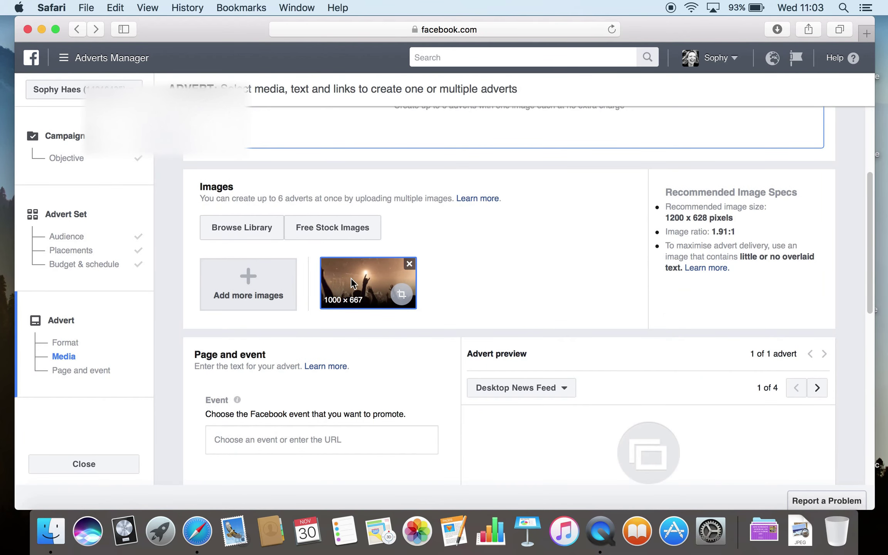
scroll(663, 420, "down", 2)
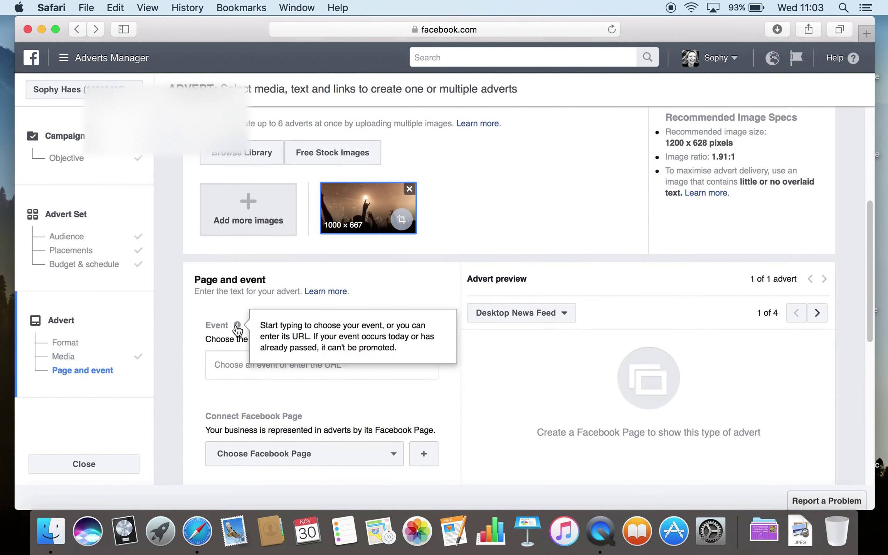
left_click(239, 363)
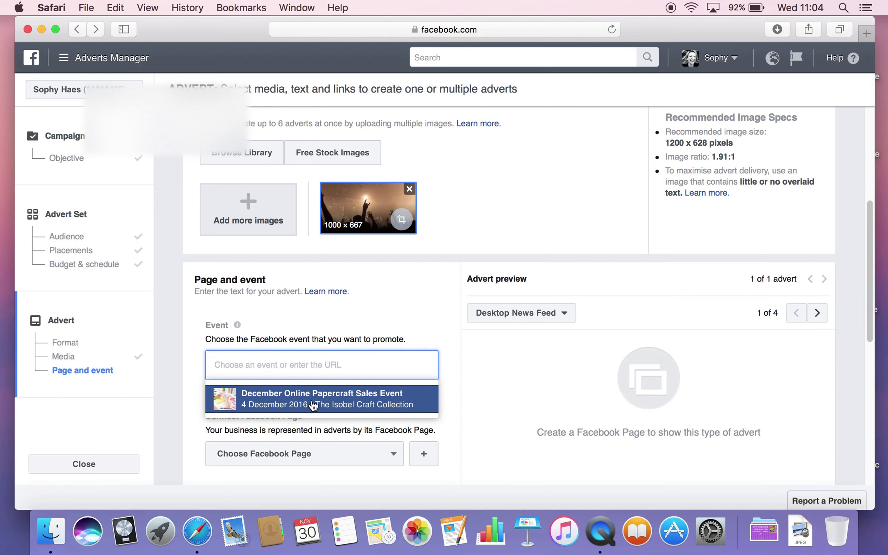
left_click(287, 401)
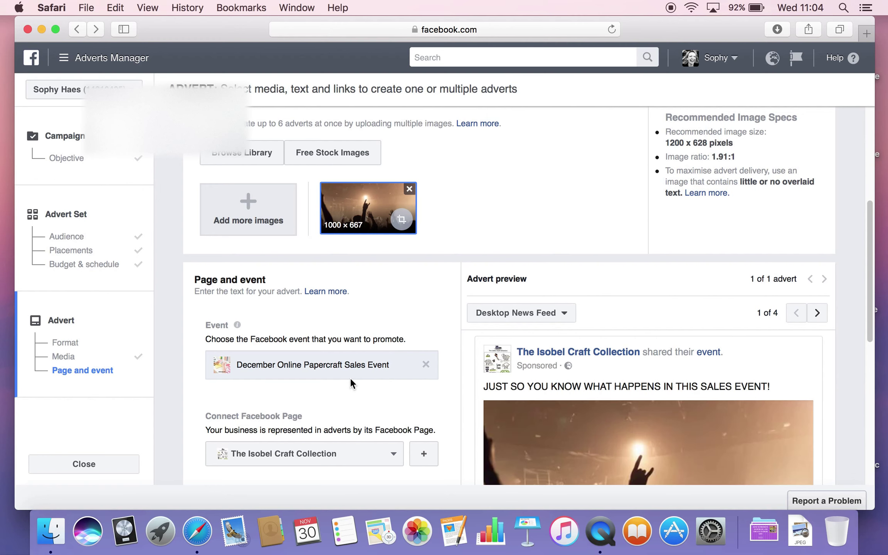
scroll(415, 392, "down", 3)
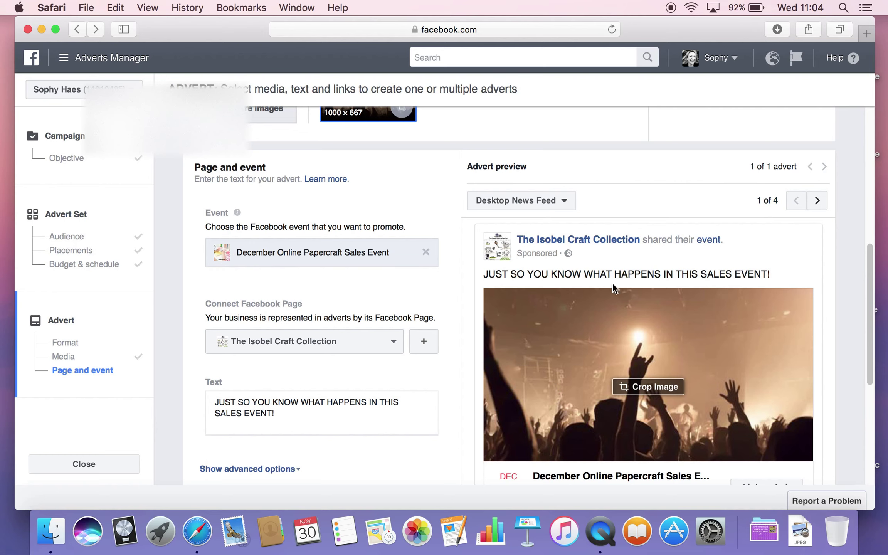
scroll(469, 238, "down", 1)
Step: Look through the Facebook Adverts Guide linked from the image settings, and return to the advert setup
scroll(467, 238, "up", 8)
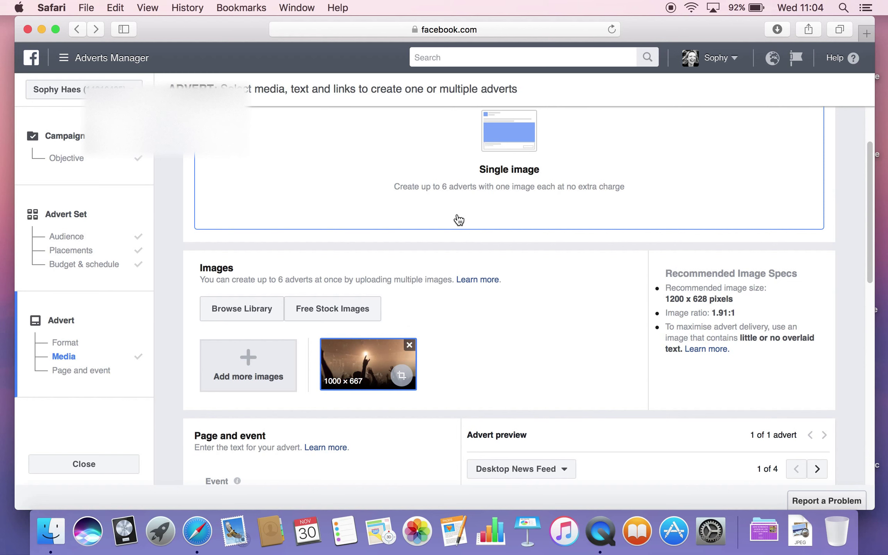
scroll(430, 212, "down", 5)
scroll(431, 211, "down", 3)
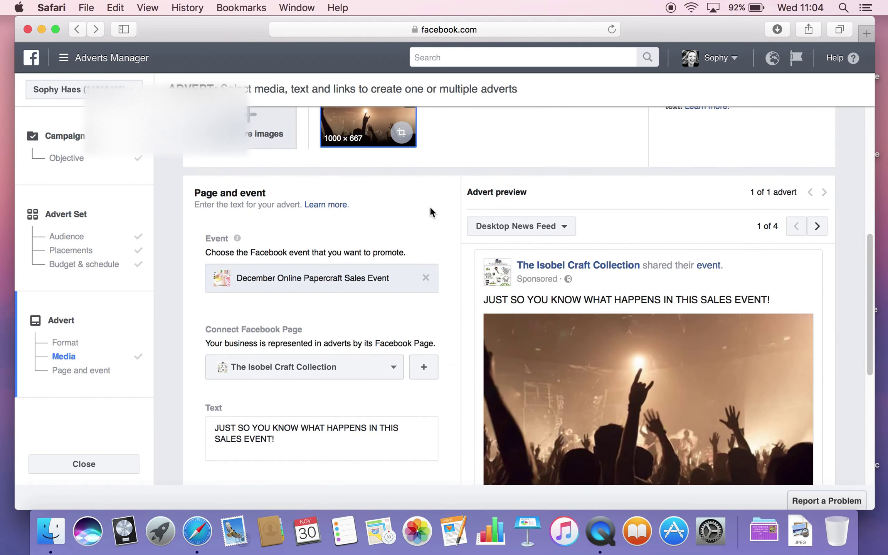
scroll(431, 211, "up", 4)
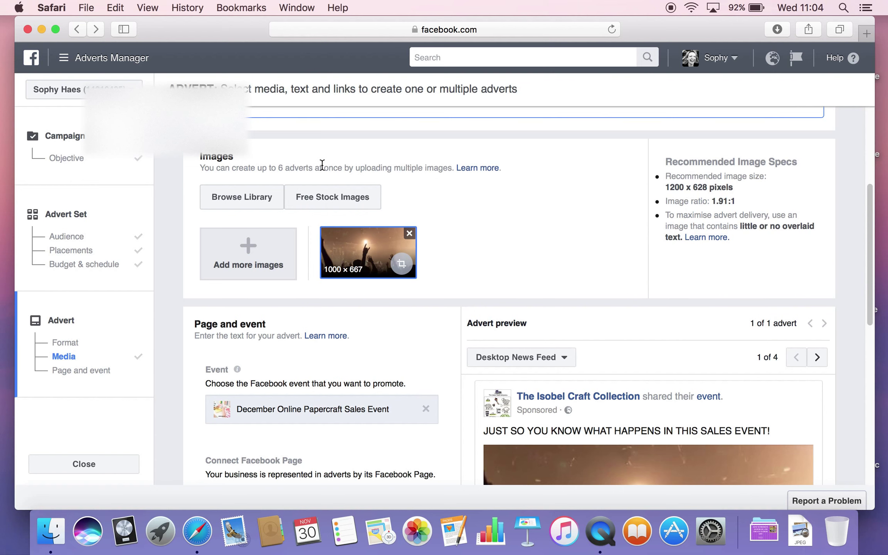
left_click(471, 168)
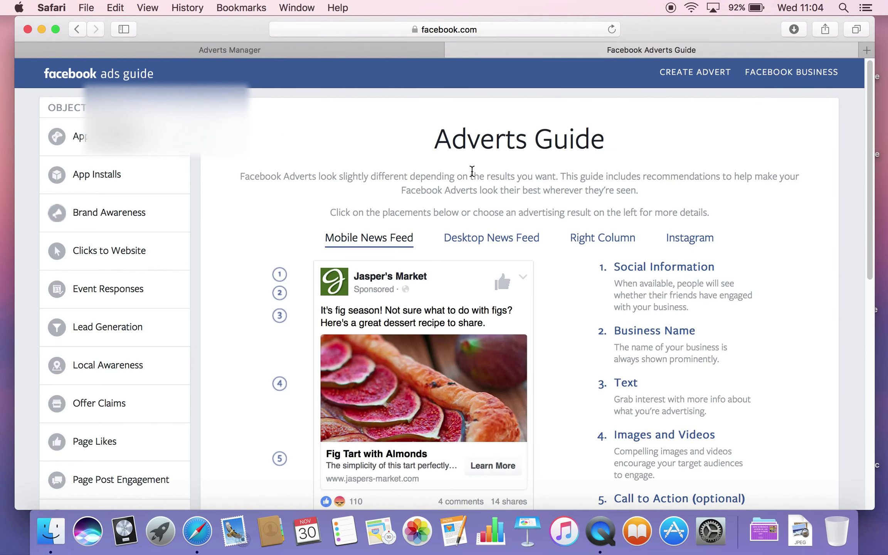
scroll(471, 337, "down", 15)
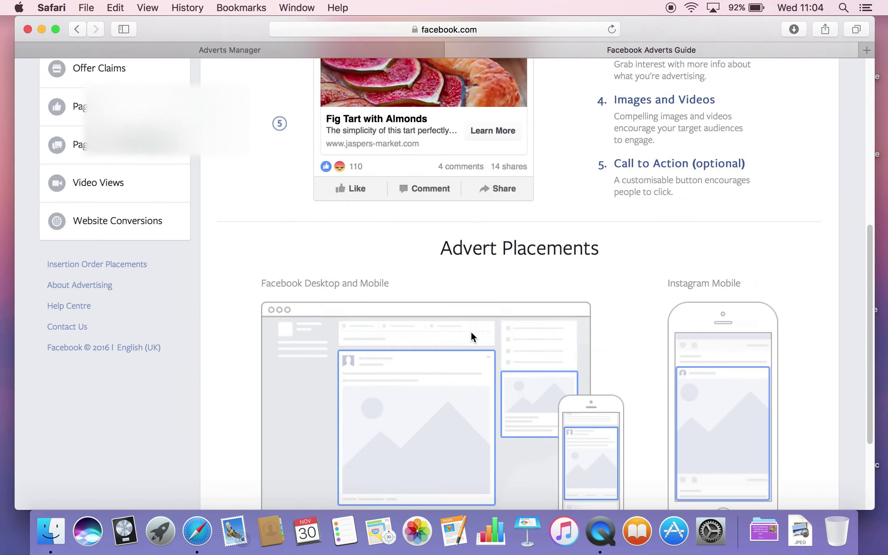
scroll(471, 337, "up", 15)
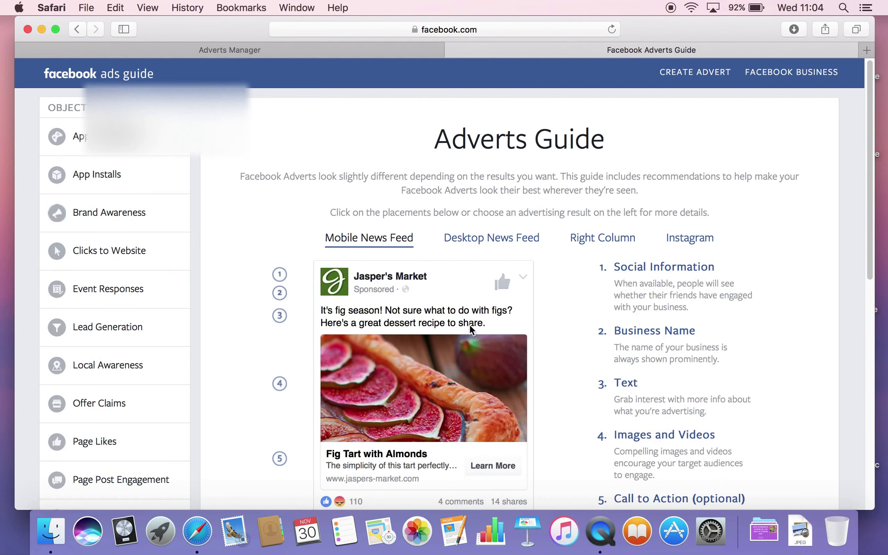
left_click(344, 48)
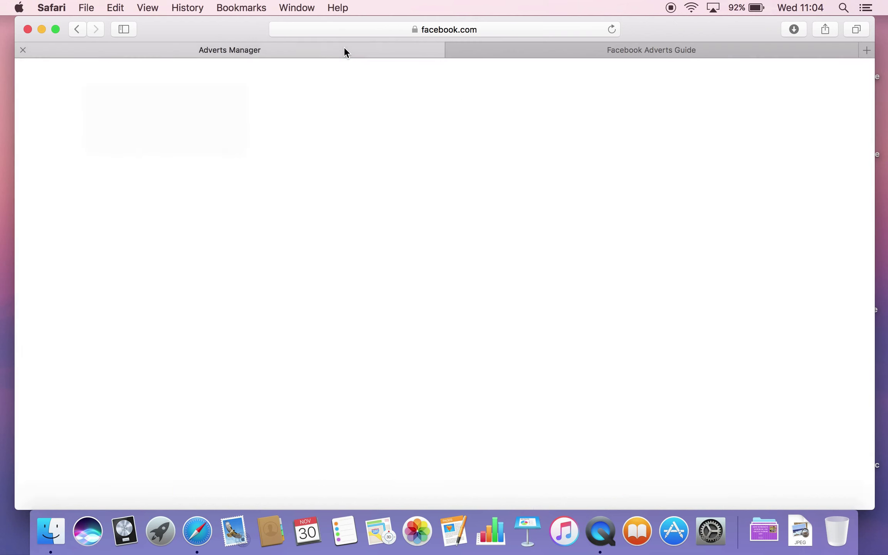
Step: Replace the advert text with "Come along to my gig at 7.30pm at The Clubhouse in Tampa!" and check the preview
scroll(446, 319, "down", 10)
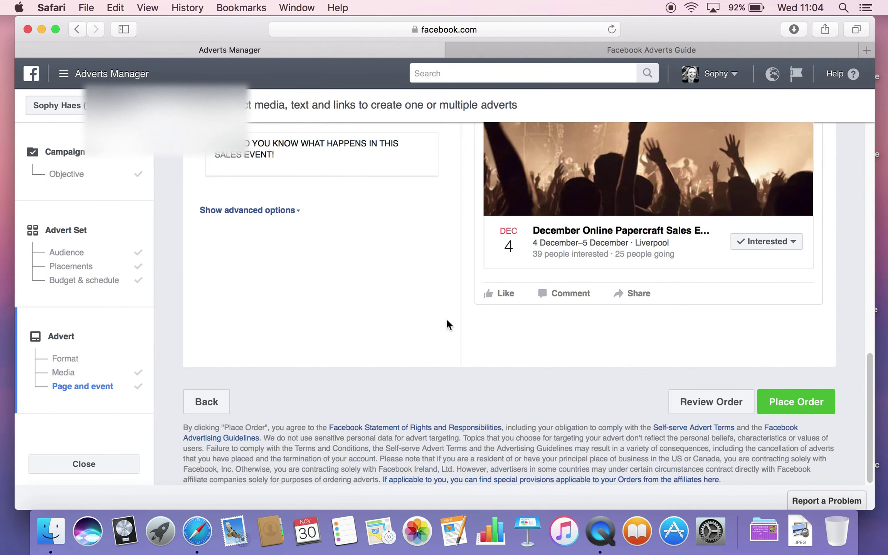
scroll(446, 318, "up", 3)
left_click_drag(309, 254, 203, 242)
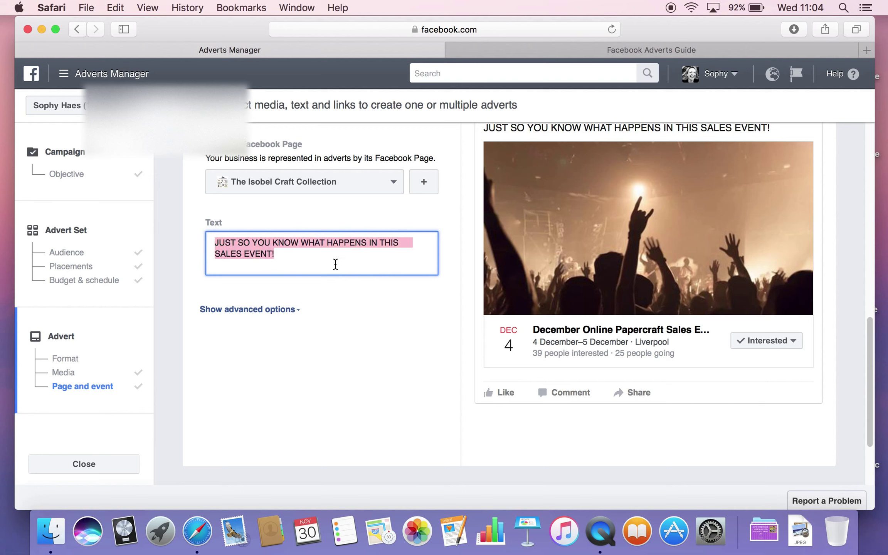
type("Come along ")
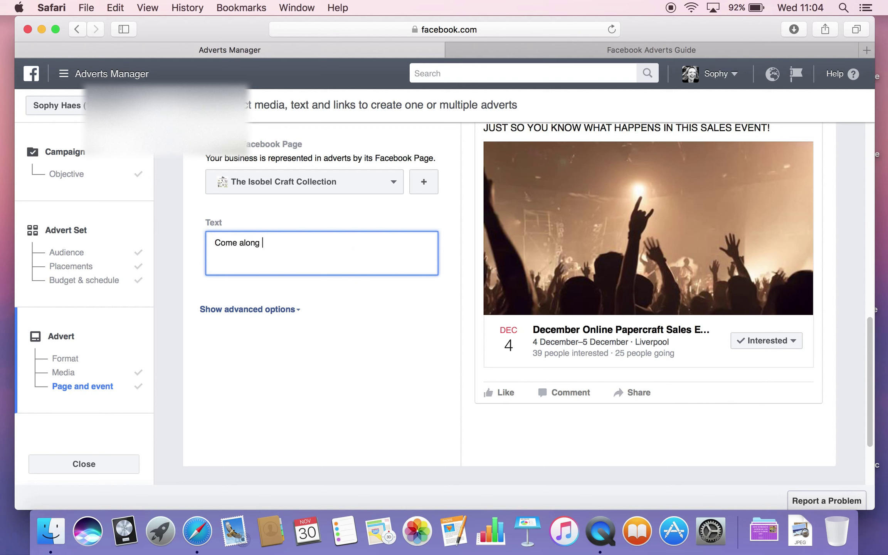
type("to")
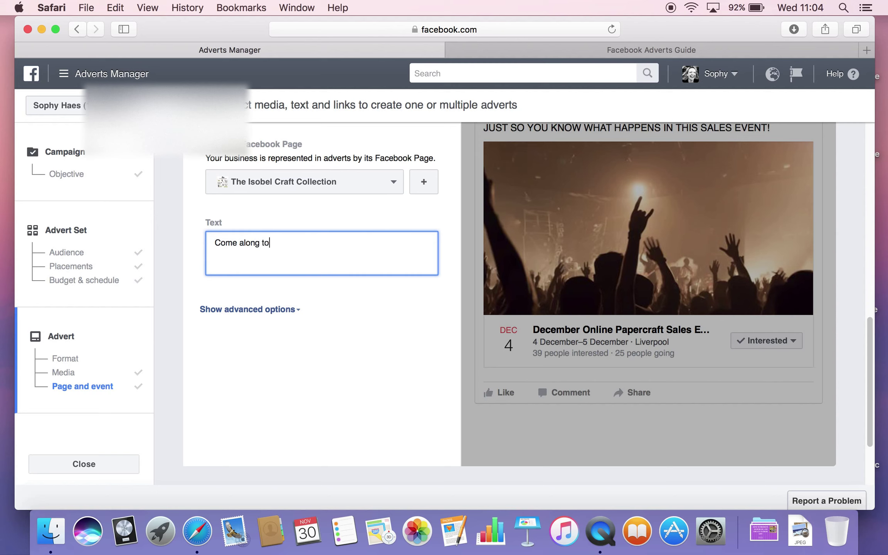
type(" my gig at 7.30pm at The")
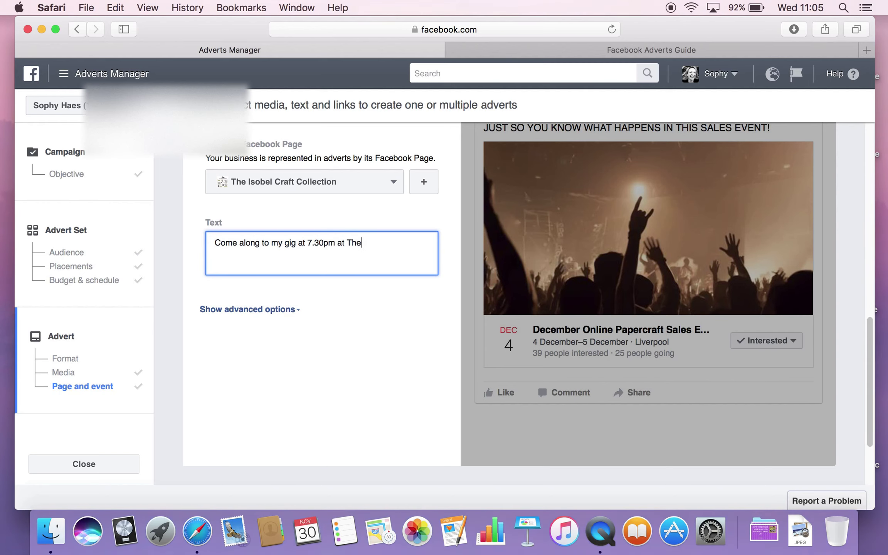
type(" Clubhouse ")
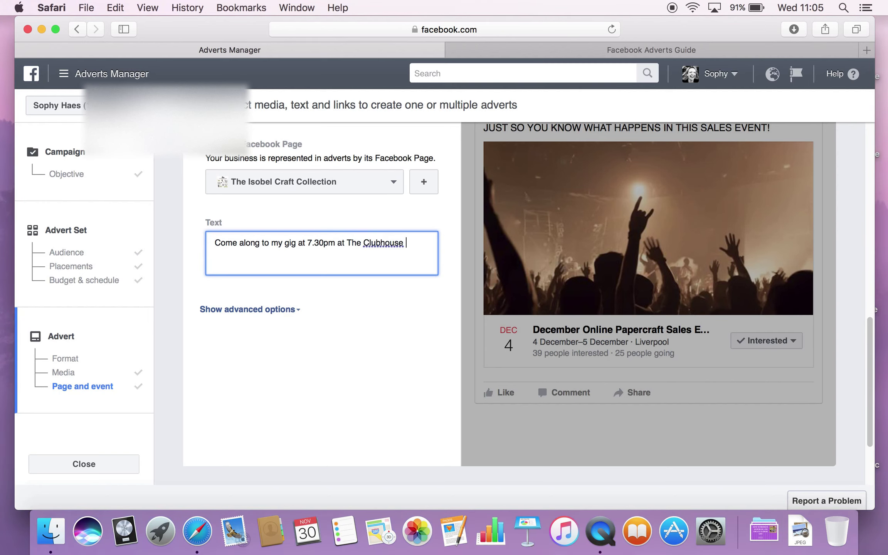
type("in Flir")
key("BackSpace")
key("BackSpace")
key("BackSpace")
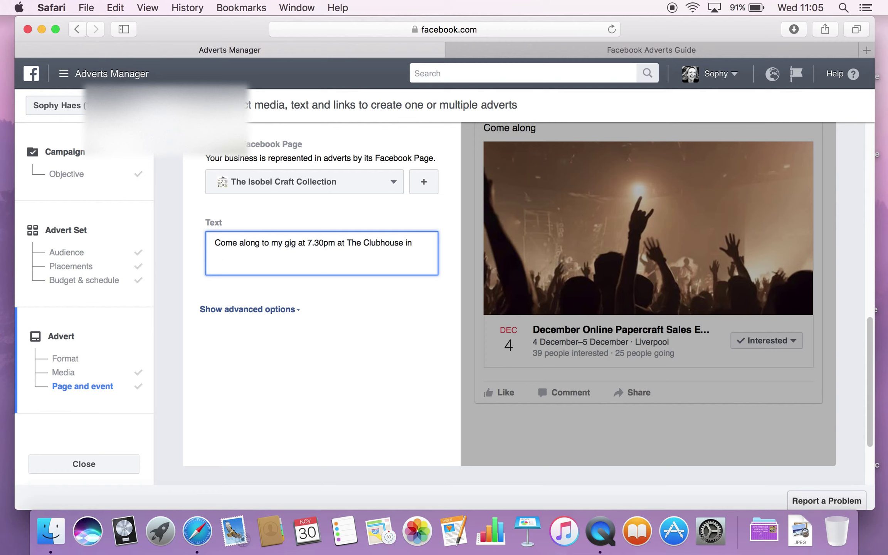
type("Tampa!")
scroll(352, 287, "down", 1)
scroll(352, 287, "up", 3)
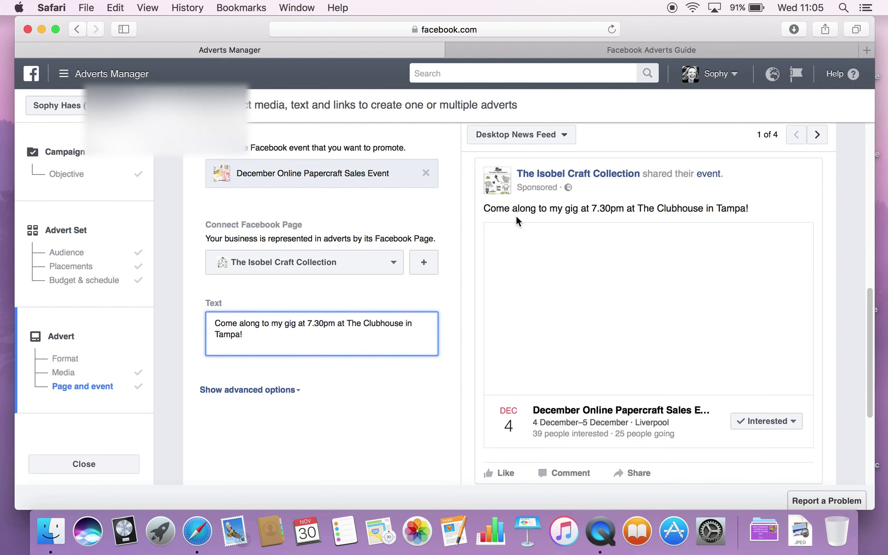
Step: Review the advert's advanced options for URL parameters and conversion tracking, and collapse them unchanged
left_click(264, 390)
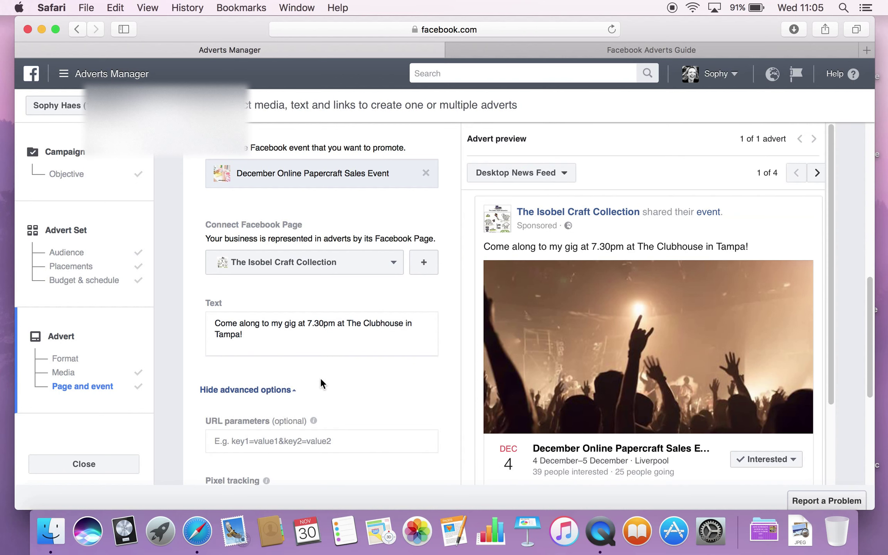
scroll(322, 378, "down", 3)
scroll(322, 379, "down", 3)
scroll(321, 377, "up", 1)
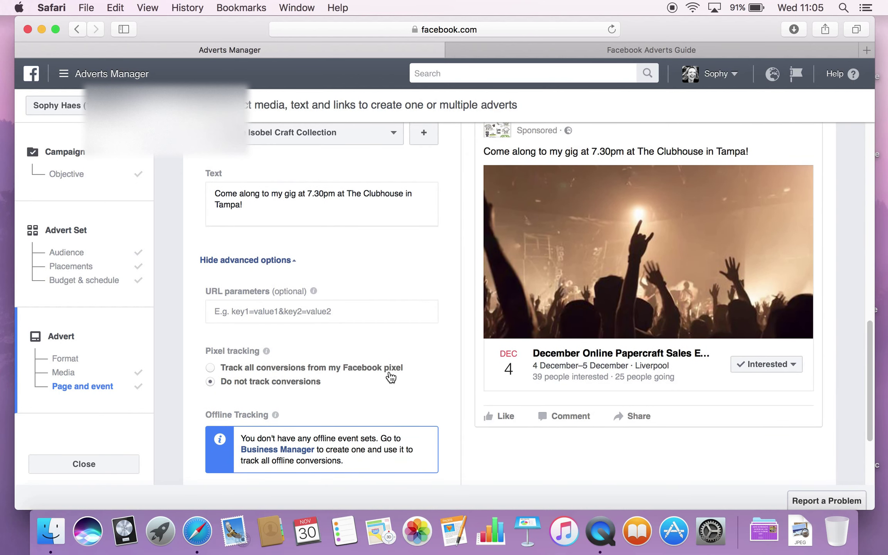
left_click(293, 261)
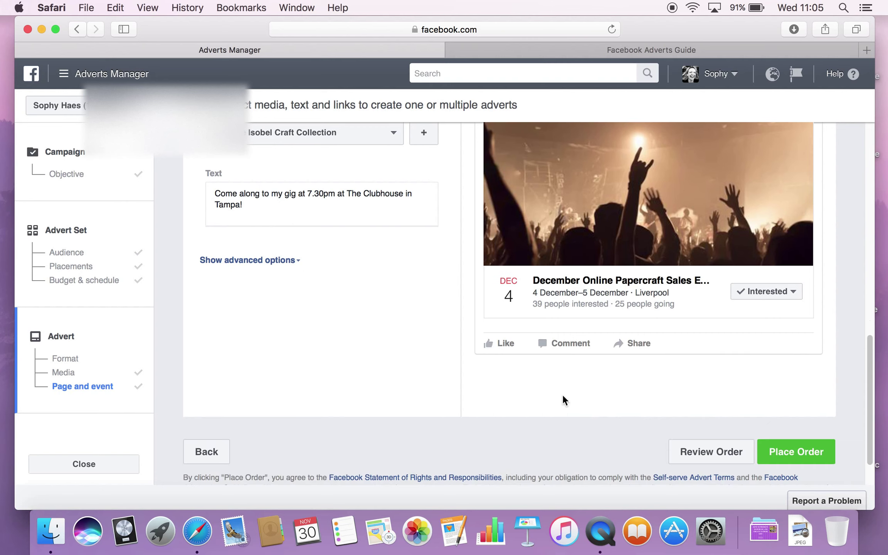
Step: In the order review, name the advert "Local gig Tampa" and return to editing without placing the order
left_click(703, 454)
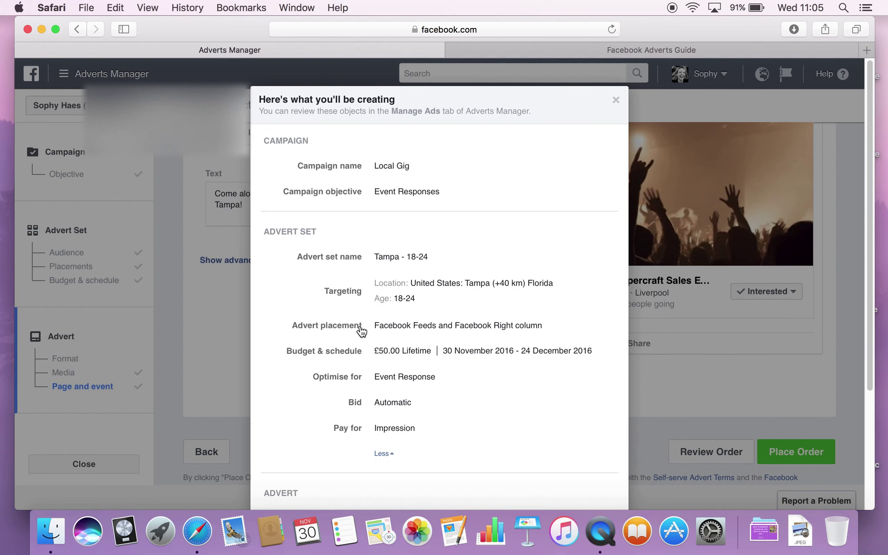
scroll(397, 337, "down", 2)
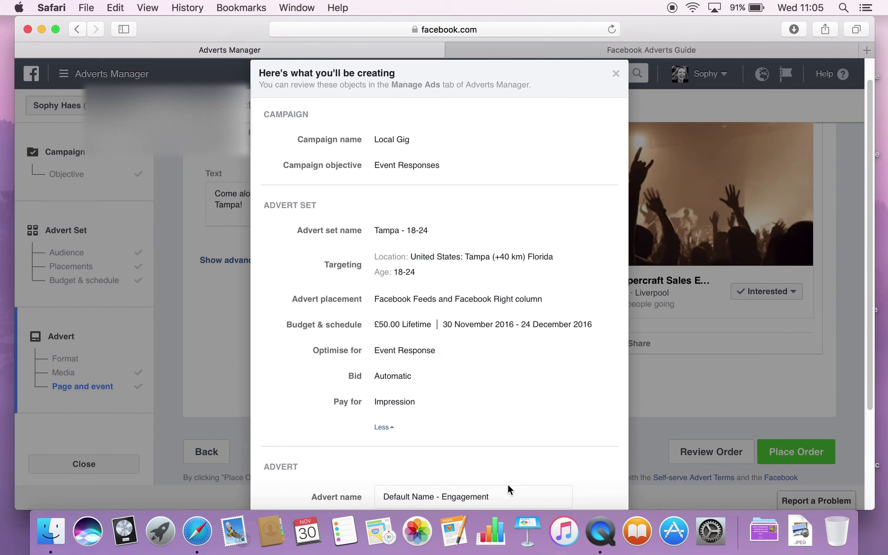
left_click_drag(497, 496, 370, 496)
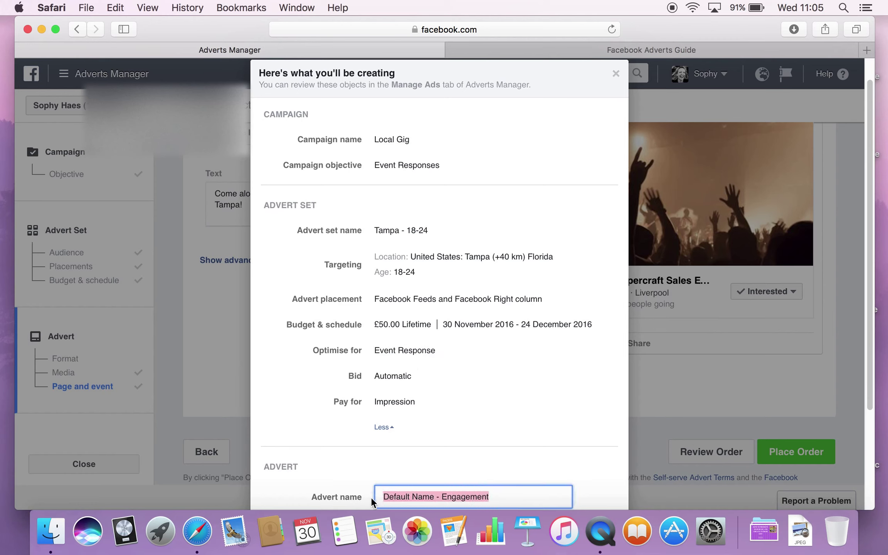
type("Local ")
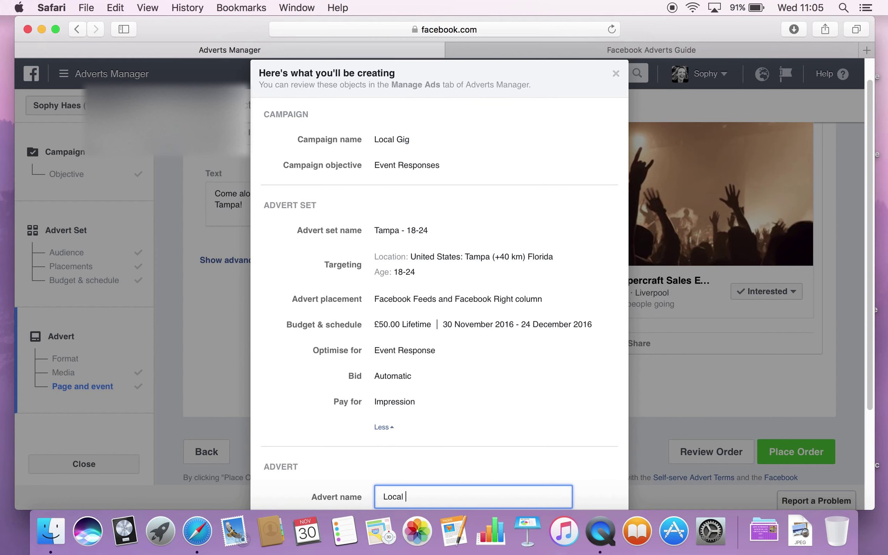
type("gig Tampa")
scroll(501, 442, "down", 5)
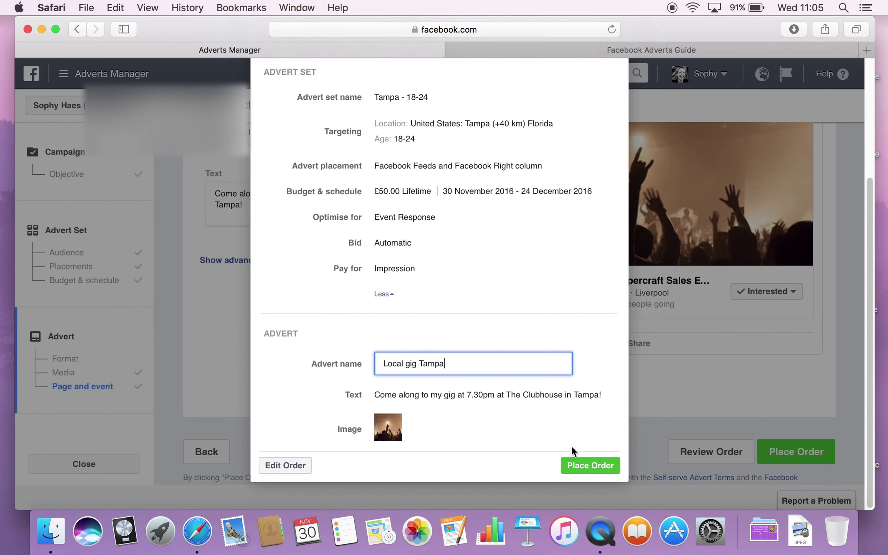
left_click(289, 466)
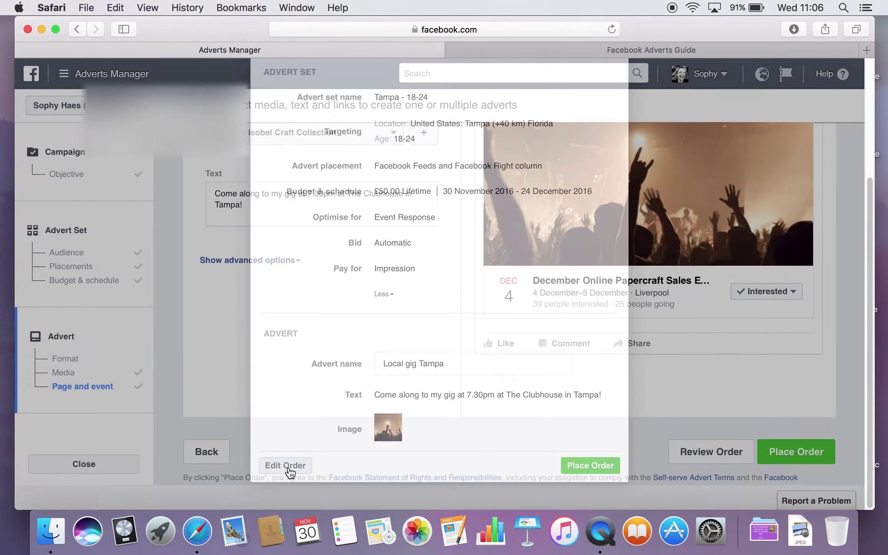
scroll(397, 372, "down", 2)
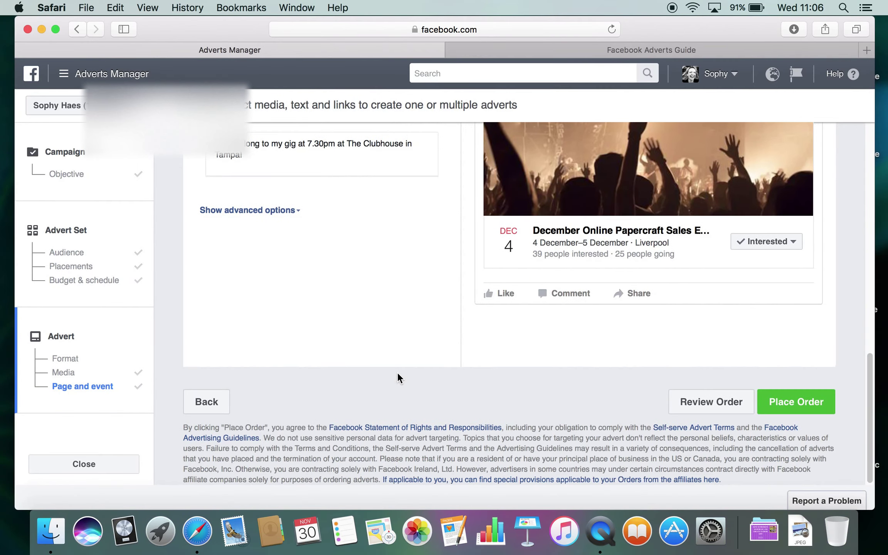
Step: Look over the finished advert's event, Page, text and preview, and return to the advert set's detailed targeting settings
scroll(397, 372, "up", 8)
scroll(397, 372, "up", 5)
scroll(397, 373, "down", 5)
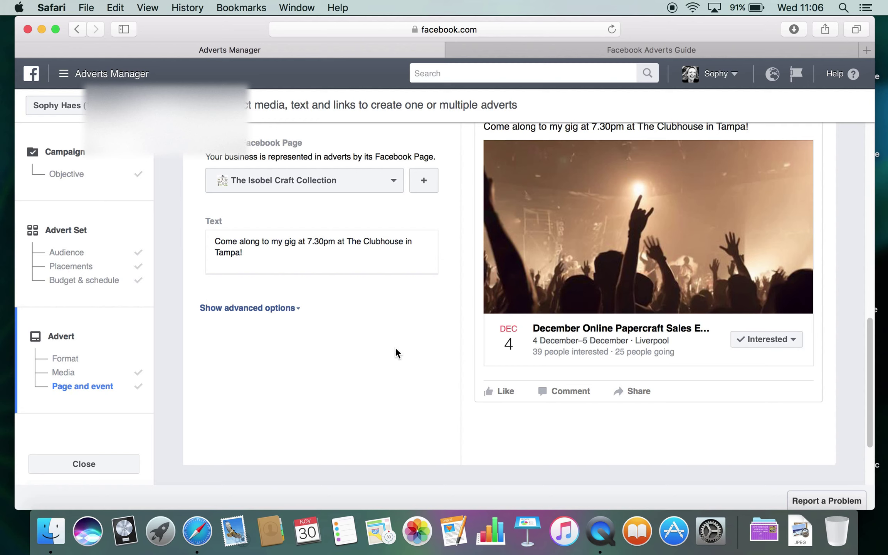
scroll(396, 346, "up", 4)
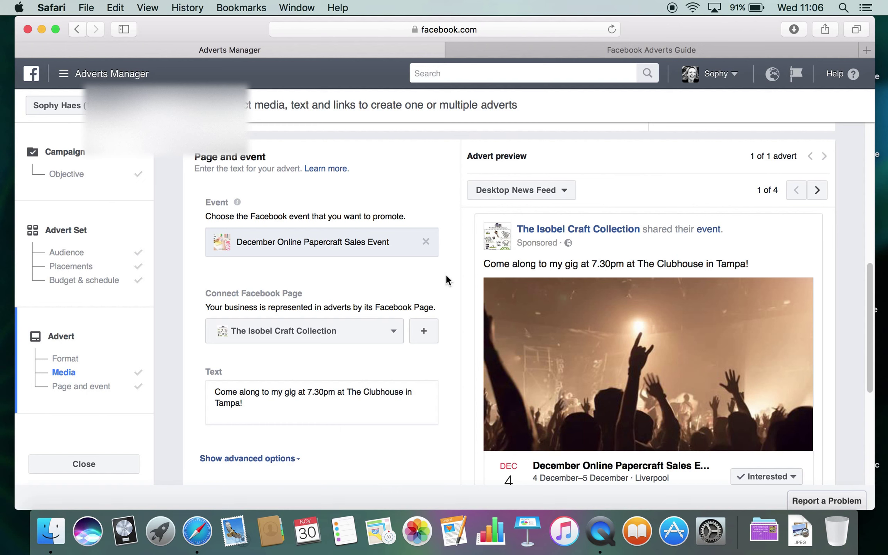
scroll(445, 275, "down", 7)
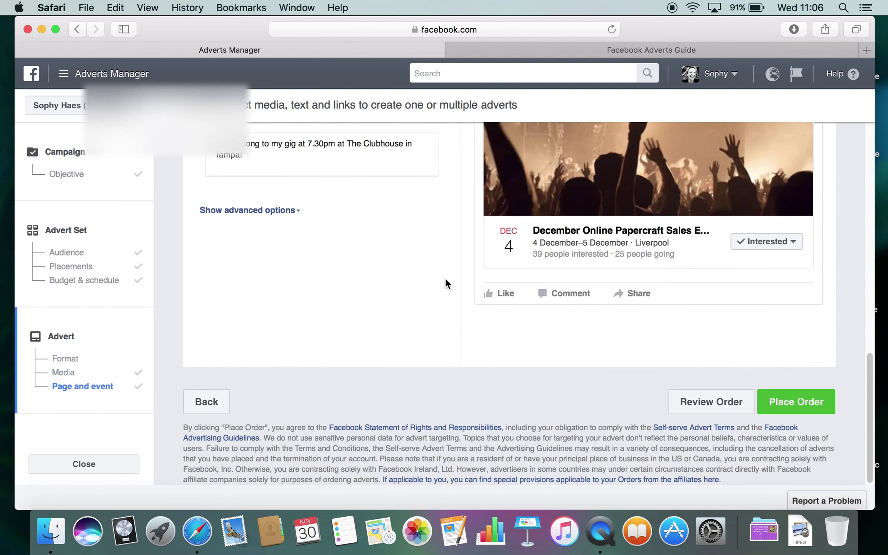
left_click(210, 402)
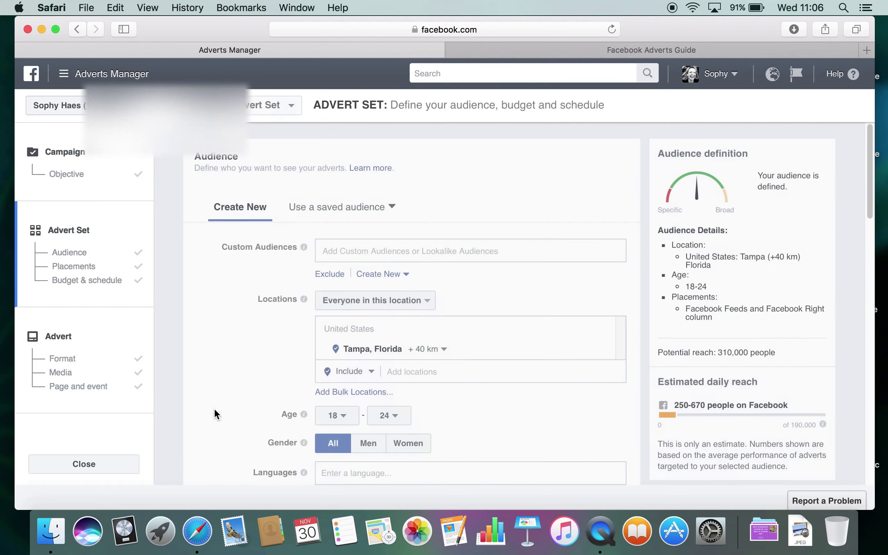
scroll(266, 370, "down", 16)
scroll(380, 356, "up", 11)
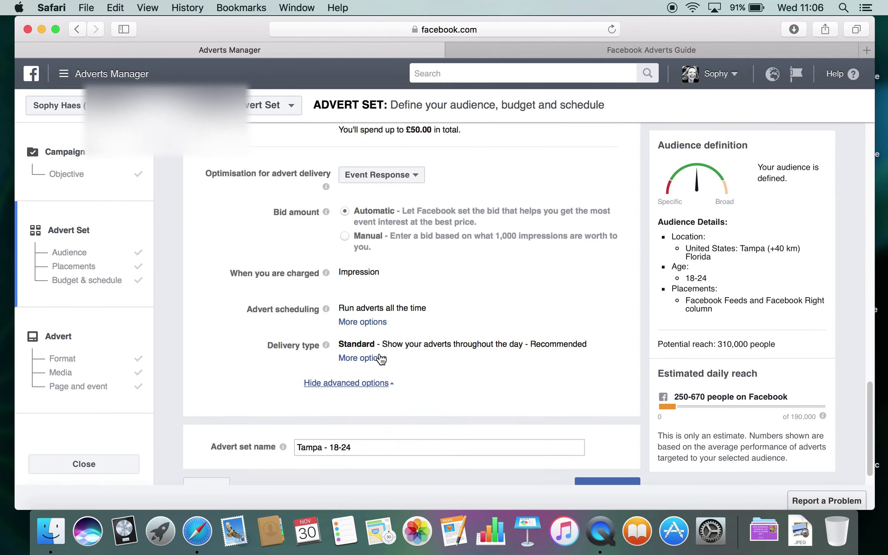
scroll(380, 352, "up", 10)
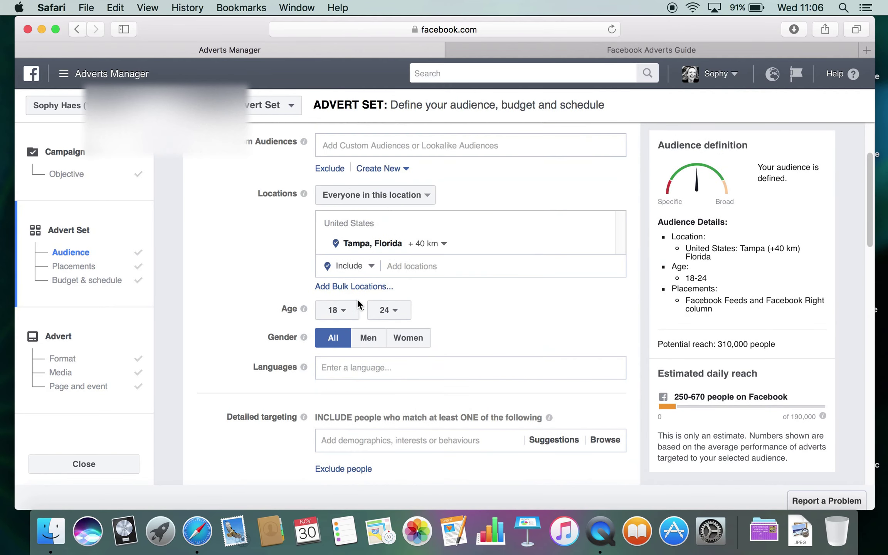
scroll(339, 392, "down", 1)
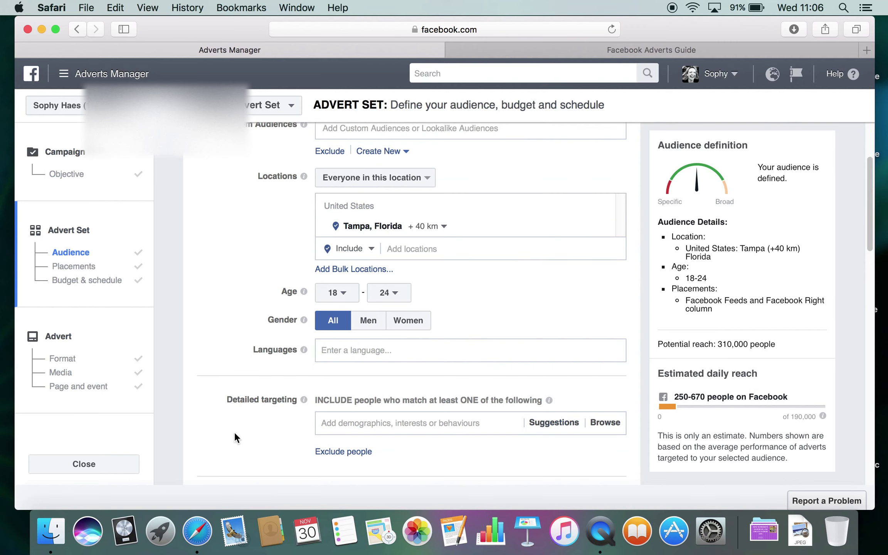
left_click(393, 424)
type("d")
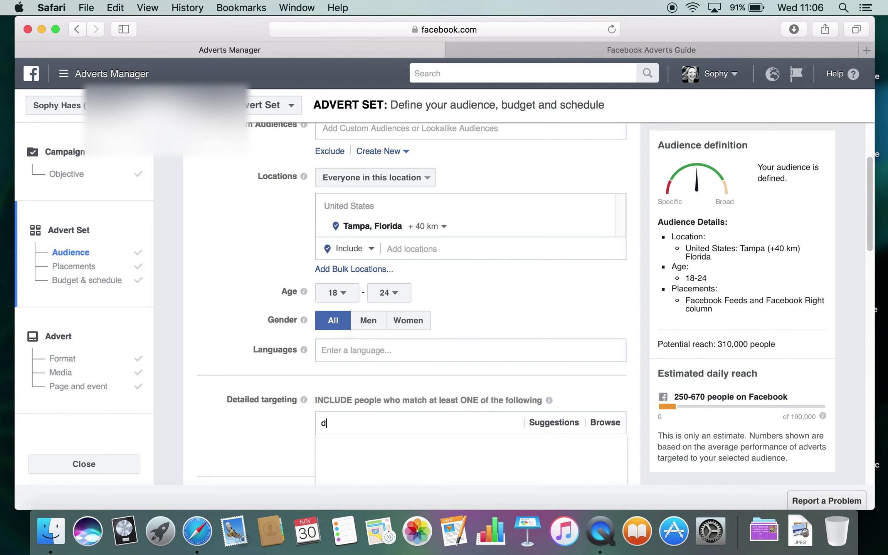
type("avid bowie")
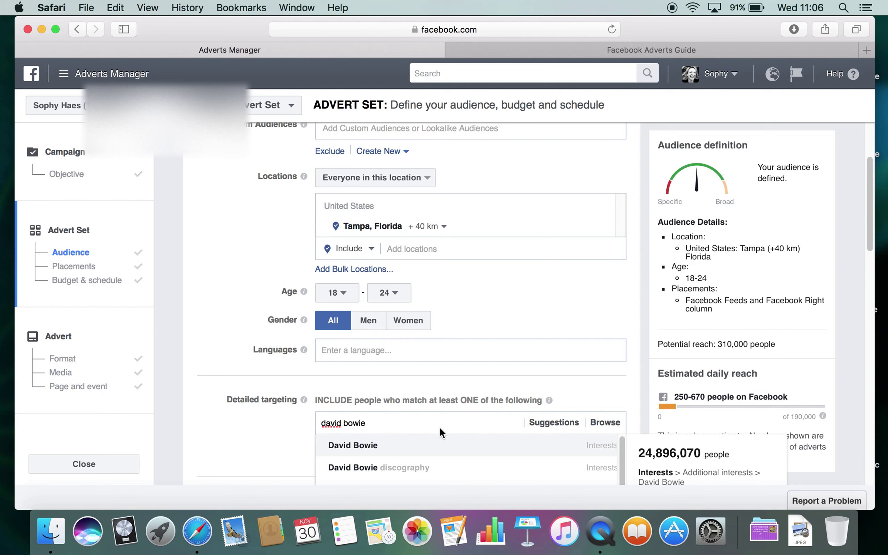
scroll(440, 430, "down", 1)
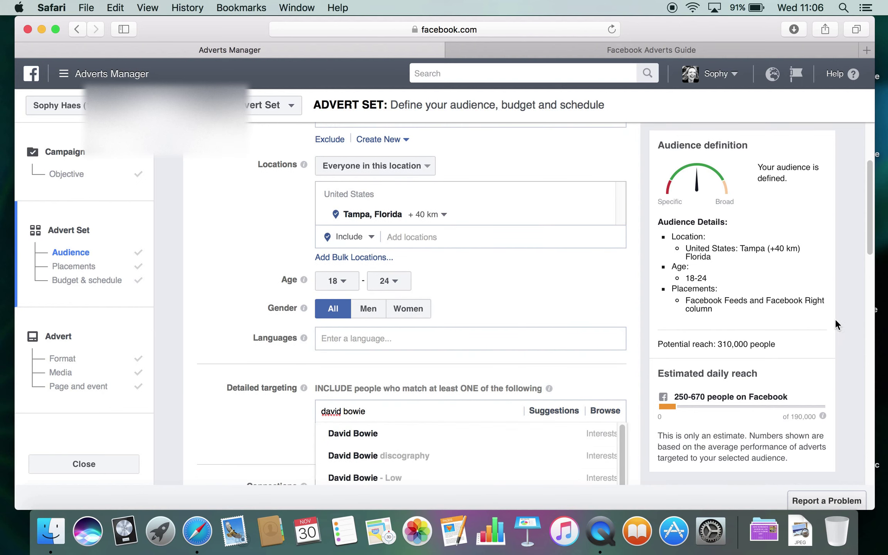
scroll(866, 252, "down", 10)
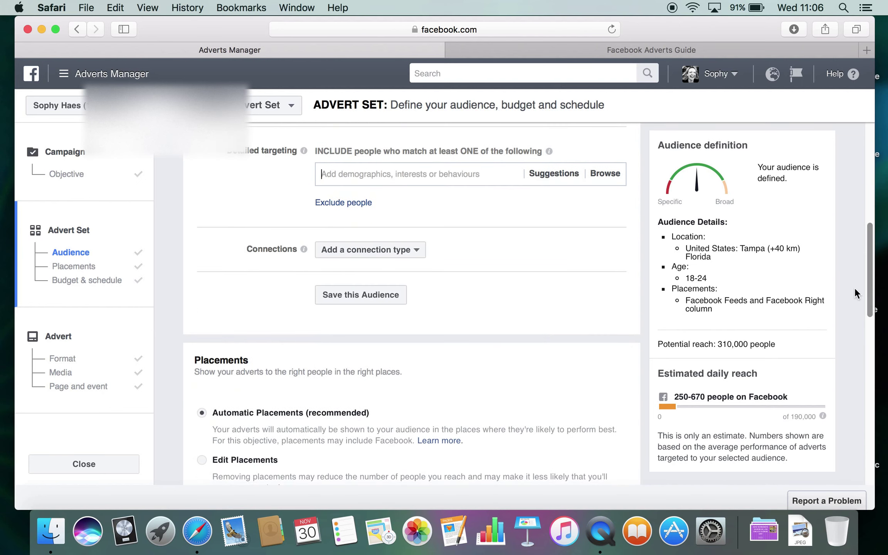
Step: Search detailed targeting for "david bowie" and include the interest "Heroes" (David Bowie song)
left_click(372, 177)
type("dav")
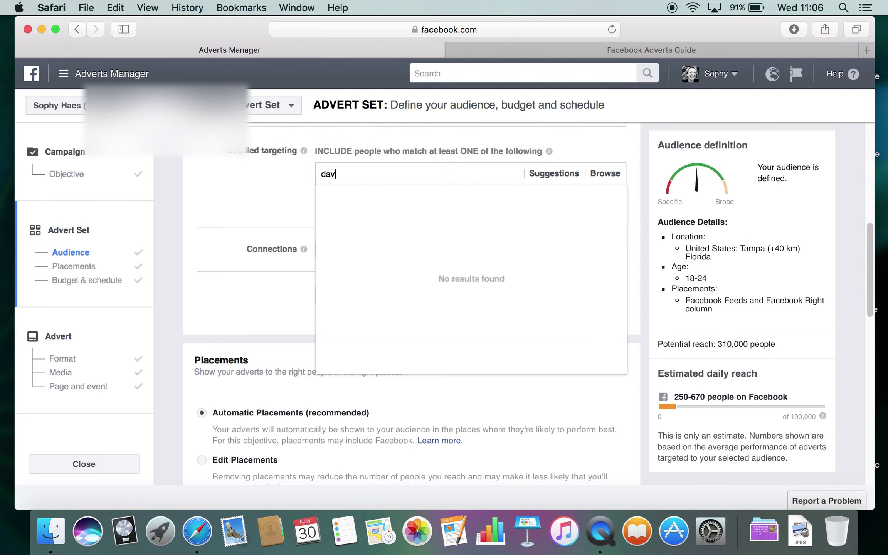
type("id bowie")
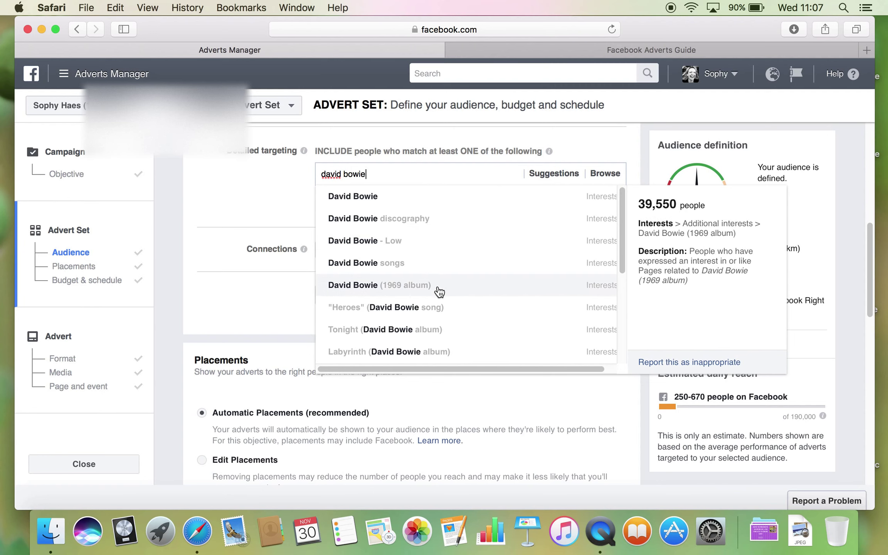
left_click(414, 307)
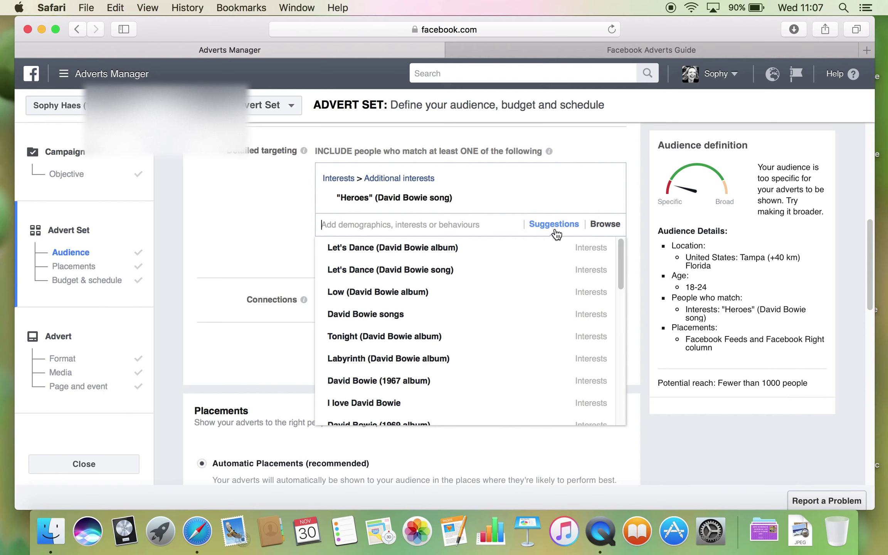
Step: Look through the suggested related interests, and remove the "Heroes" (David Bowie song) interest from the detailed targeting
scroll(445, 365, "down", 3)
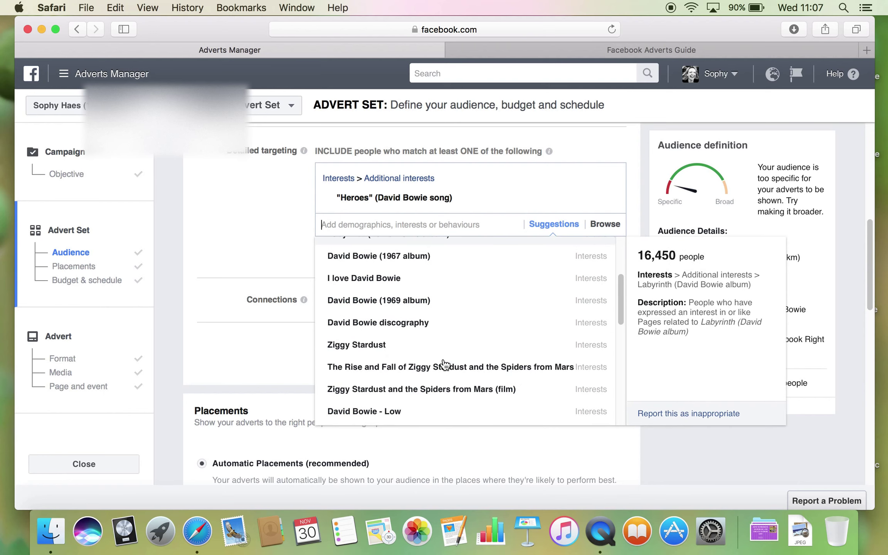
scroll(446, 364, "down", 10)
scroll(445, 364, "down", 5)
scroll(443, 361, "up", 15)
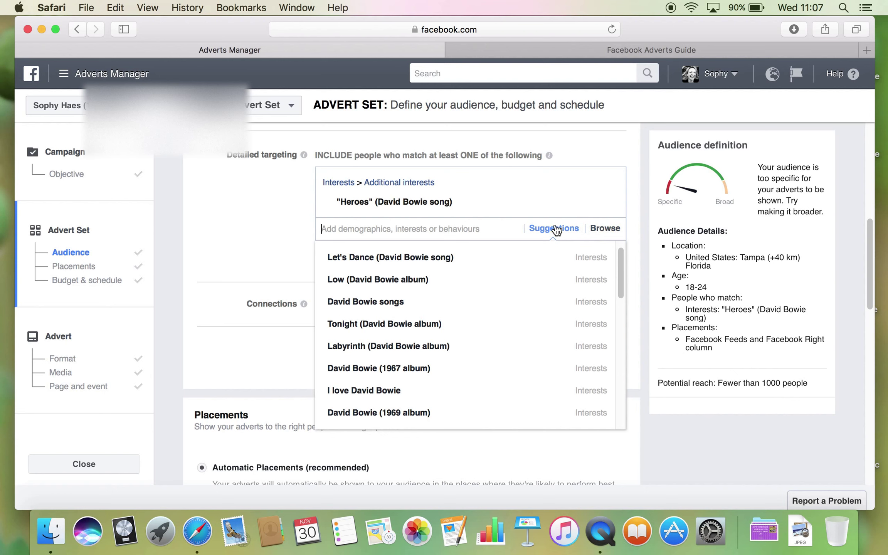
mouse_move(464, 199)
left_click(609, 202)
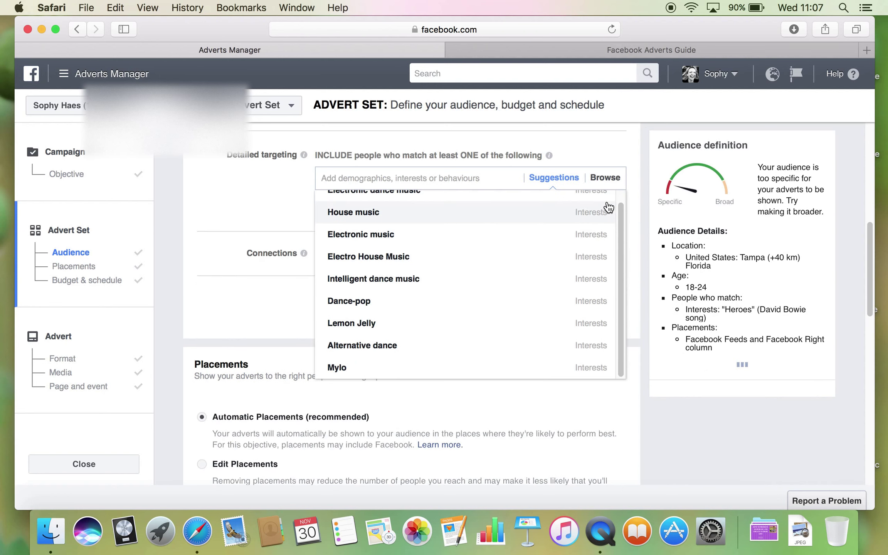